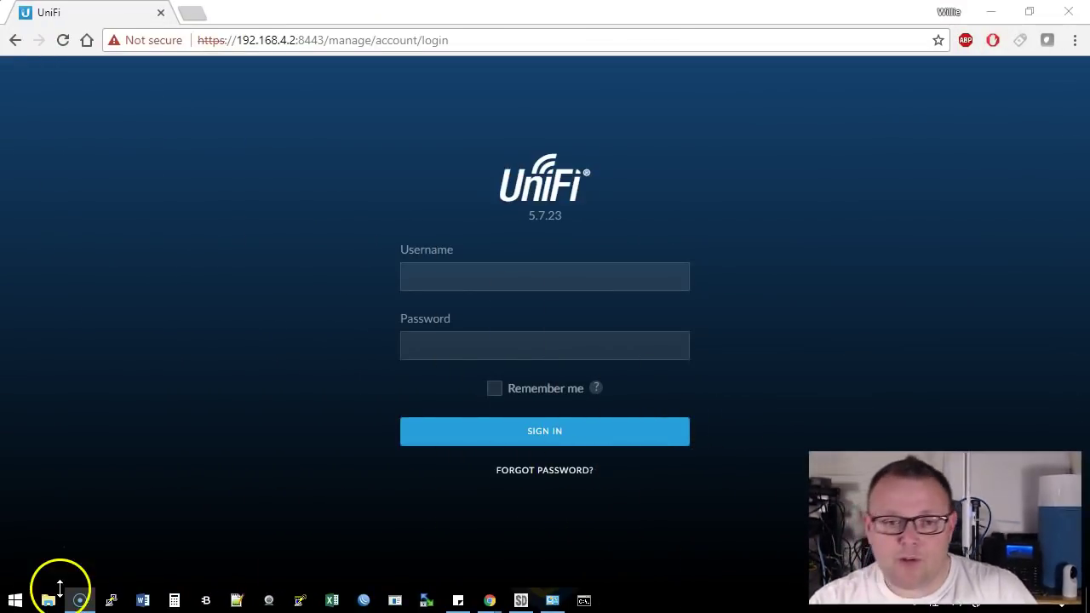
- Switch to the SimpleDiagrams4 network diagram, then select and deselect the 192.168.4.0/24 label
{"action": "left_click", "coordinate": [522, 600]}
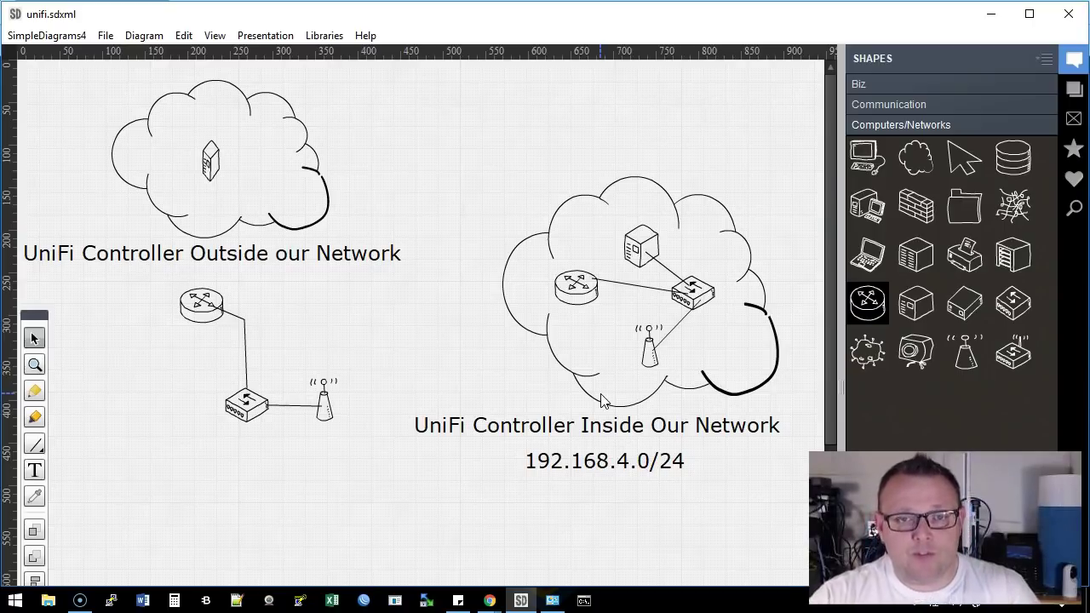
{"action": "left_click", "coordinate": [567, 469]}
{"action": "left_click", "coordinate": [636, 514]}
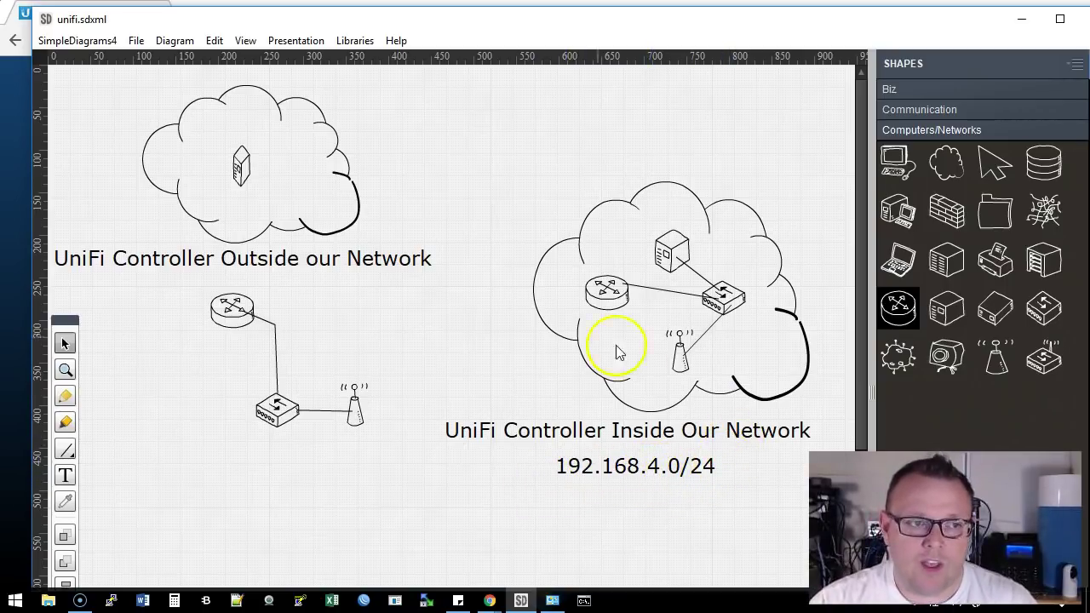
- Log into the UniFi controller 5.7.23 with the admin username and password
{"action": "left_click", "coordinate": [15, 207]}
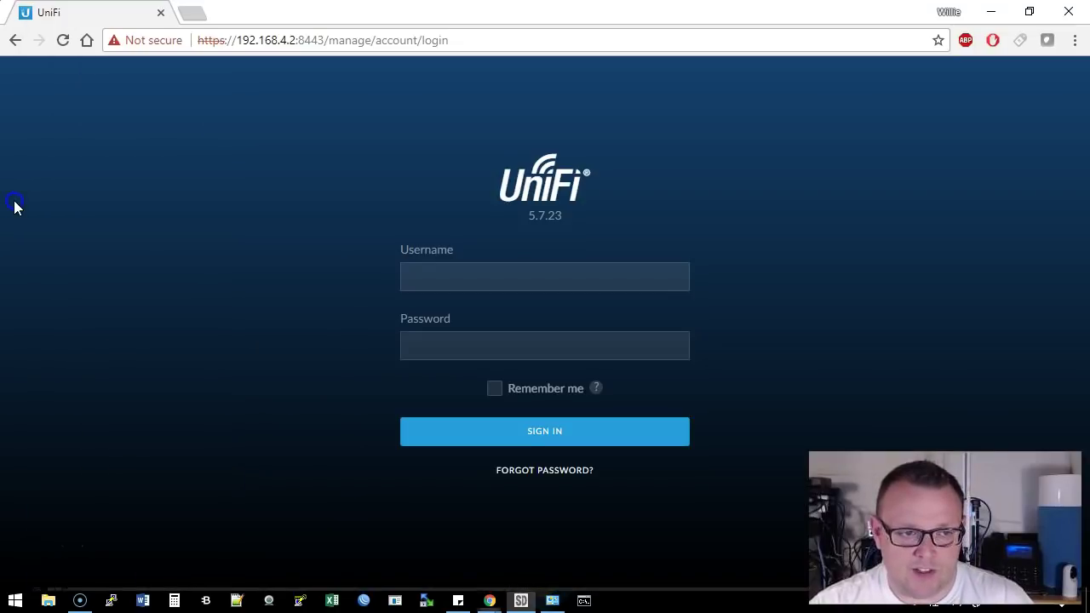
{"action": "double_click", "coordinate": [562, 214]}
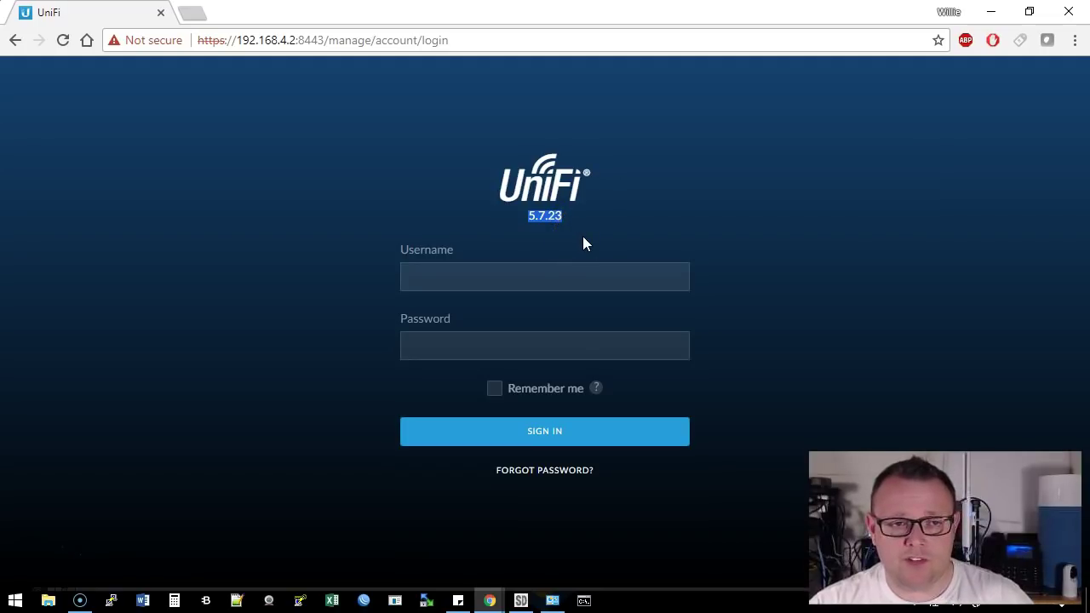
{"action": "left_click", "coordinate": [554, 247]}
{"action": "left_click", "coordinate": [553, 270]}
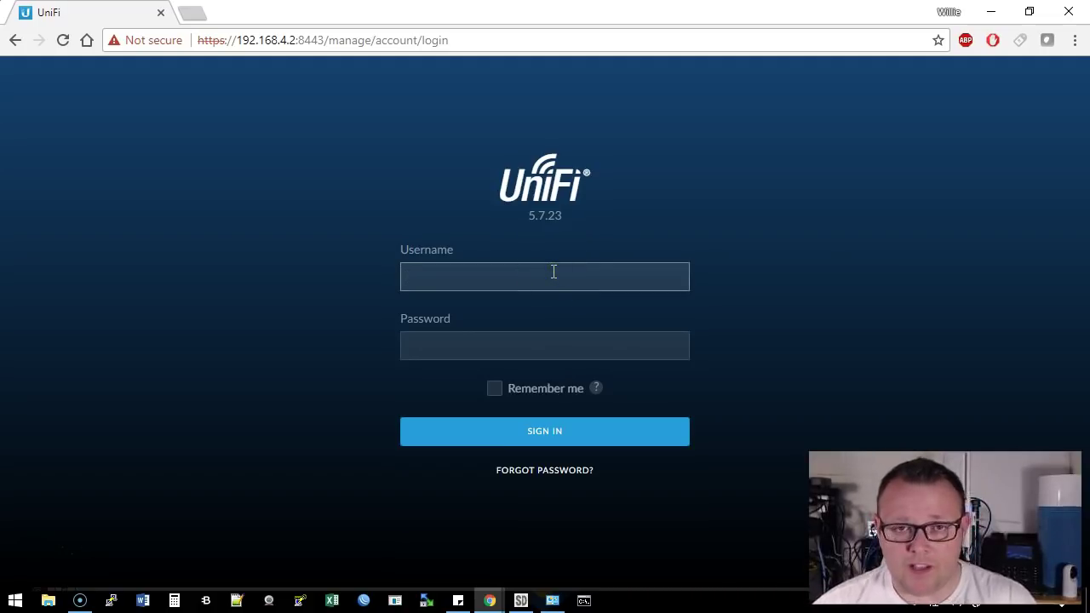
{"action": "key", "text": "Tab"}
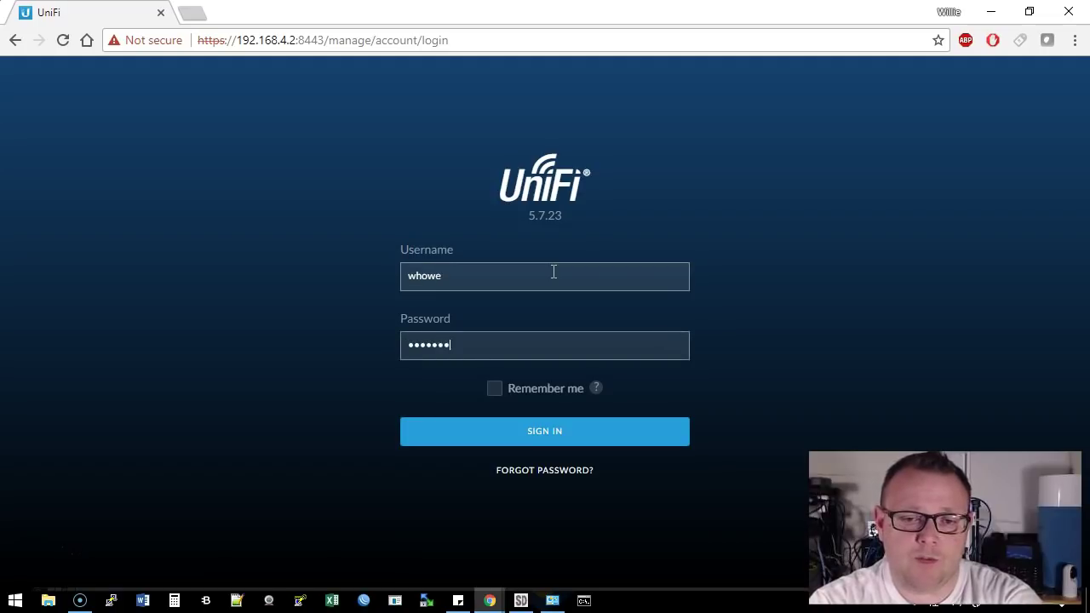
{"action": "key", "text": "Return"}
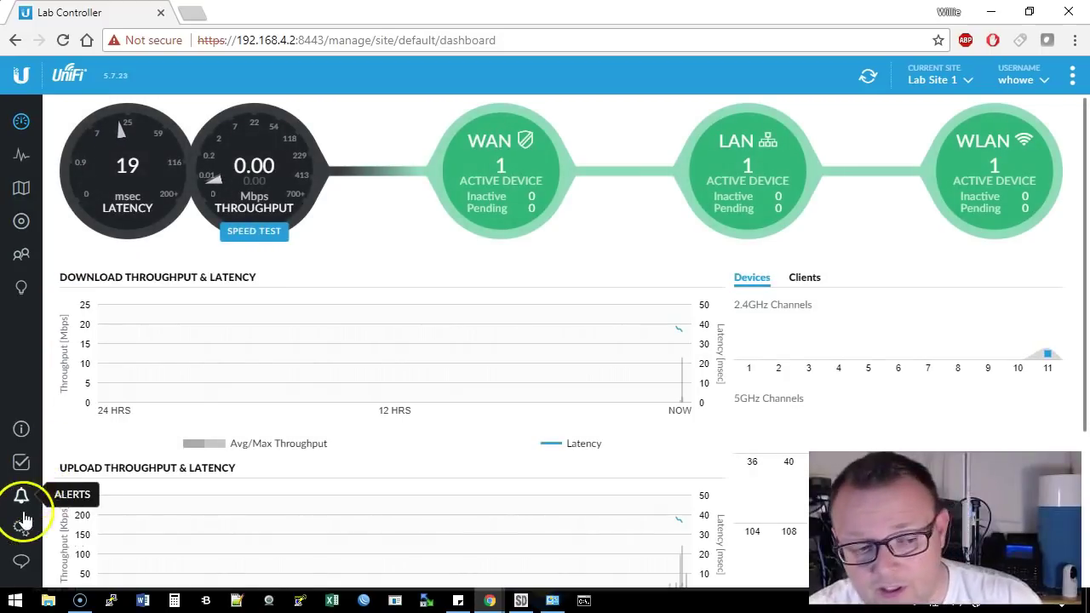
{"action": "left_click", "coordinate": [22, 433]}
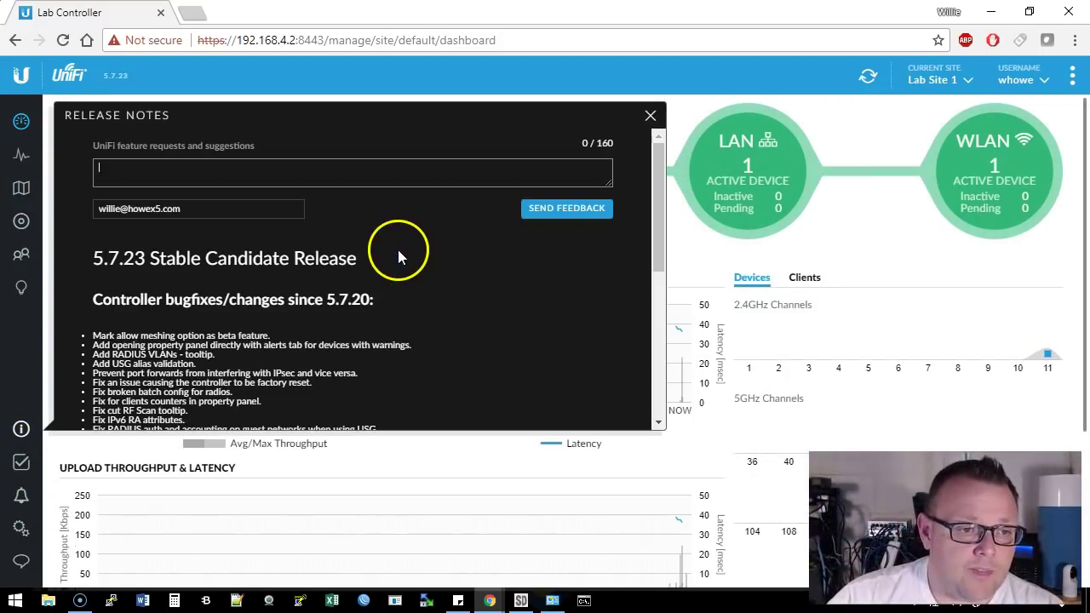
{"action": "left_click_drag", "start_coordinate": [660, 153], "coordinate": [671, 195]}
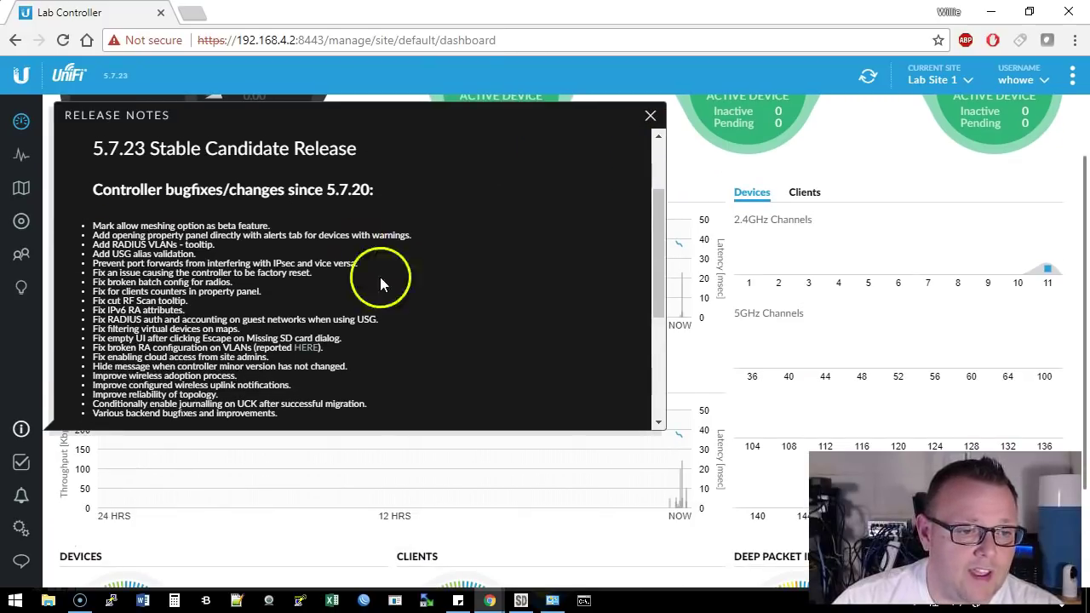
{"action": "left_click_drag", "start_coordinate": [657, 205], "coordinate": [664, 215]}
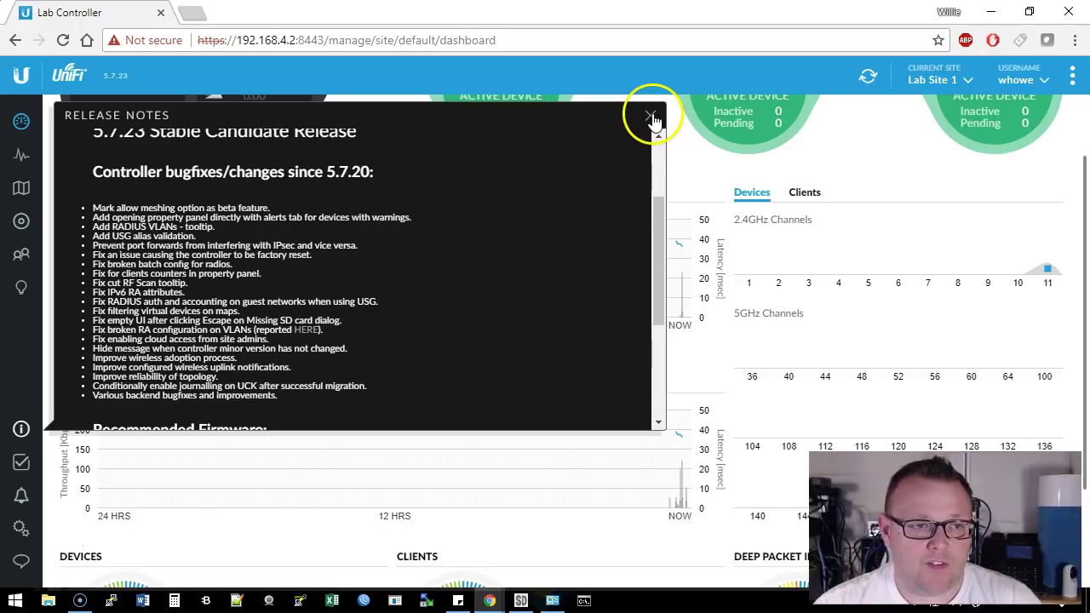
{"action": "left_click_drag", "start_coordinate": [662, 231], "coordinate": [667, 198]}
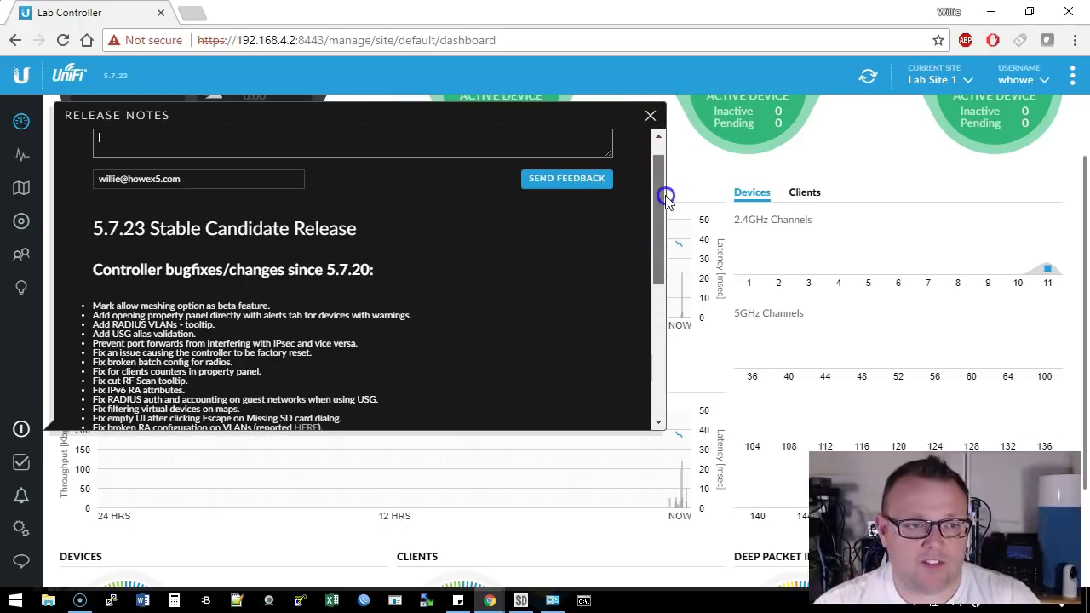
{"action": "left_click", "coordinate": [651, 115]}
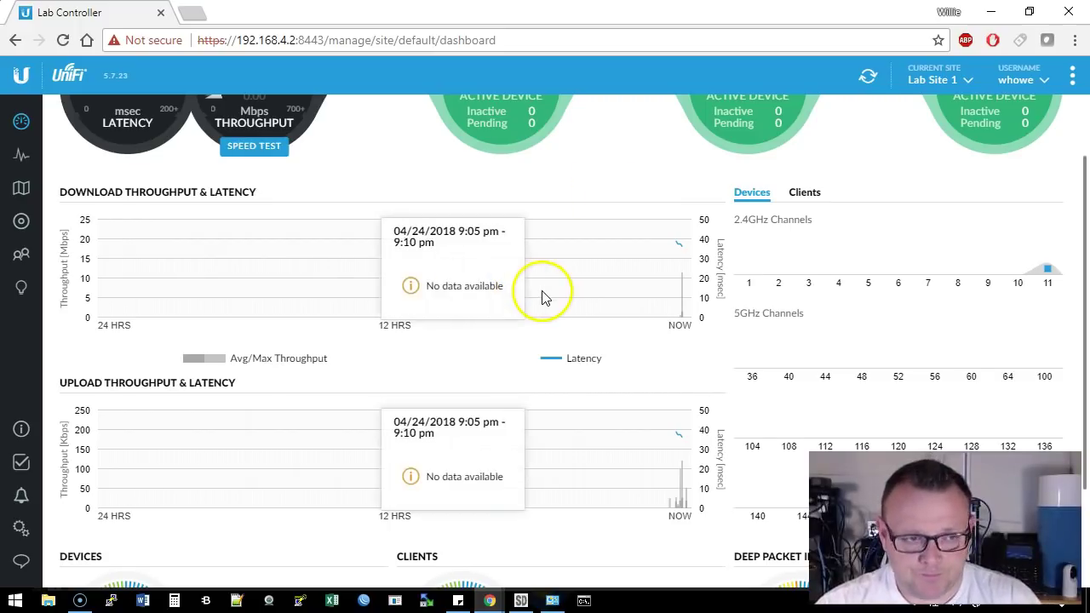
- Open Settings > Networks to view the LAN network on 192.168.4.1/24
{"action": "scroll", "coordinate": [540, 297], "scroll_direction": "up", "scroll_amount": 2}
{"action": "left_click", "coordinate": [22, 220]}
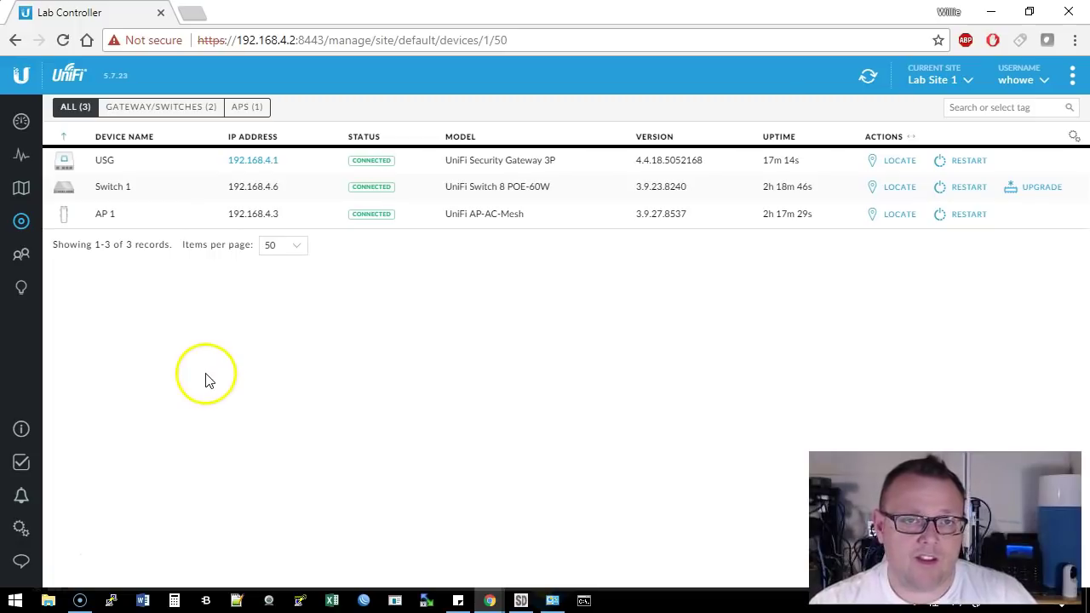
{"action": "left_click", "coordinate": [20, 528]}
{"action": "left_click", "coordinate": [127, 218]}
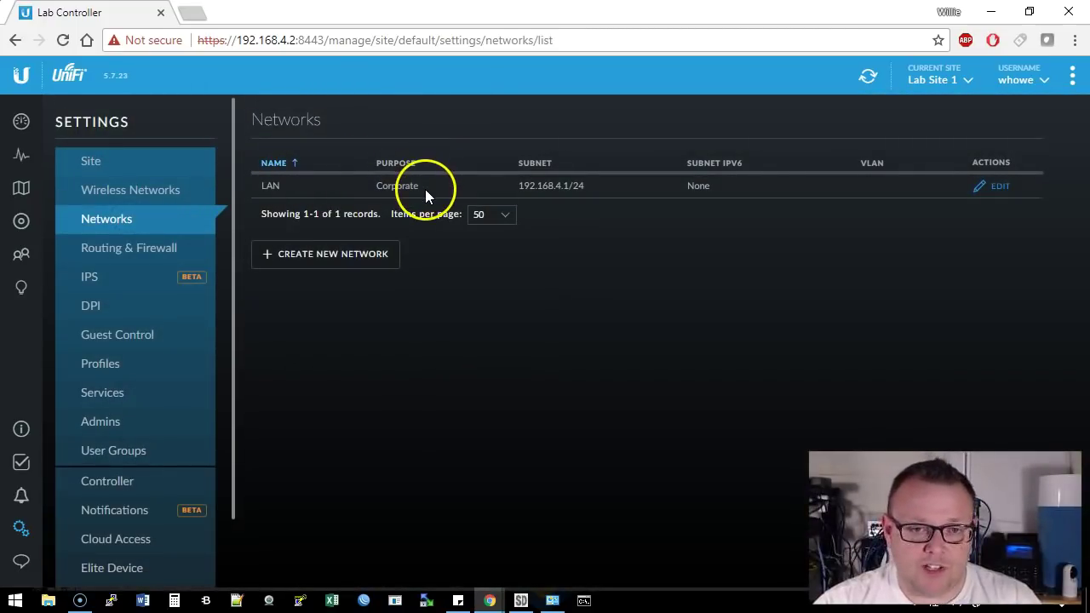
{"action": "left_click_drag", "start_coordinate": [265, 188], "coordinate": [321, 187]}
{"action": "left_click", "coordinate": [321, 187]}
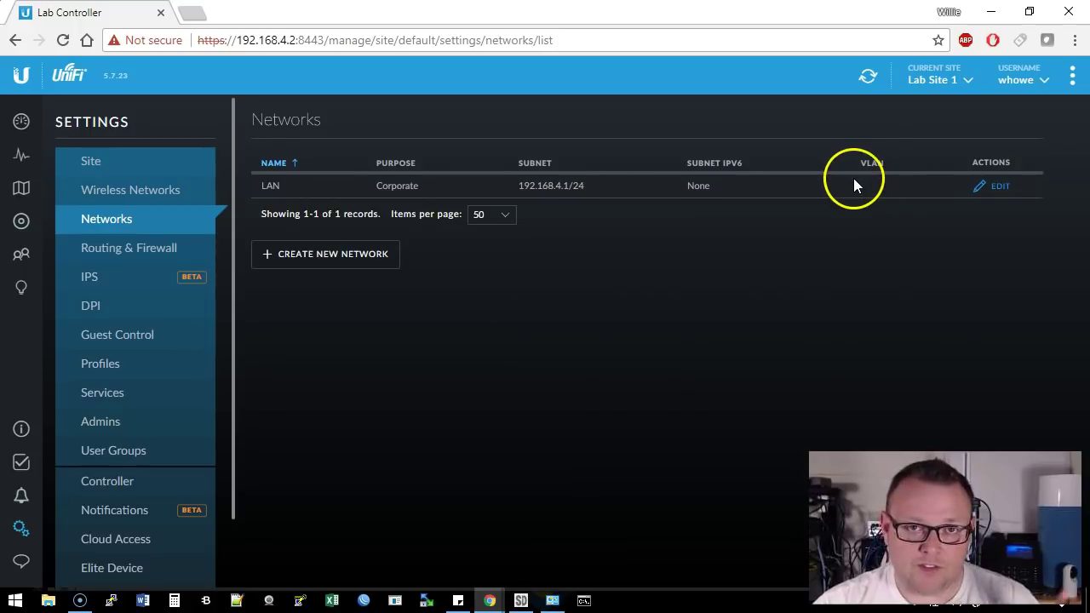
- Review the LAN network's edit form and cancel without saving changes
{"action": "left_click", "coordinate": [1001, 186]}
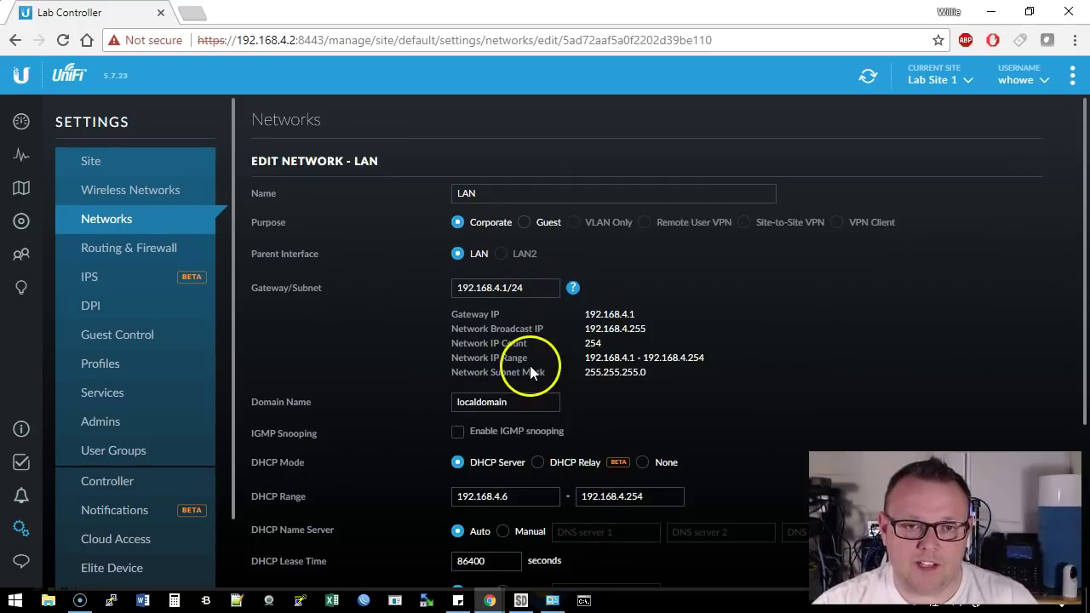
{"action": "scroll", "coordinate": [554, 375], "scroll_direction": "down", "scroll_amount": 3}
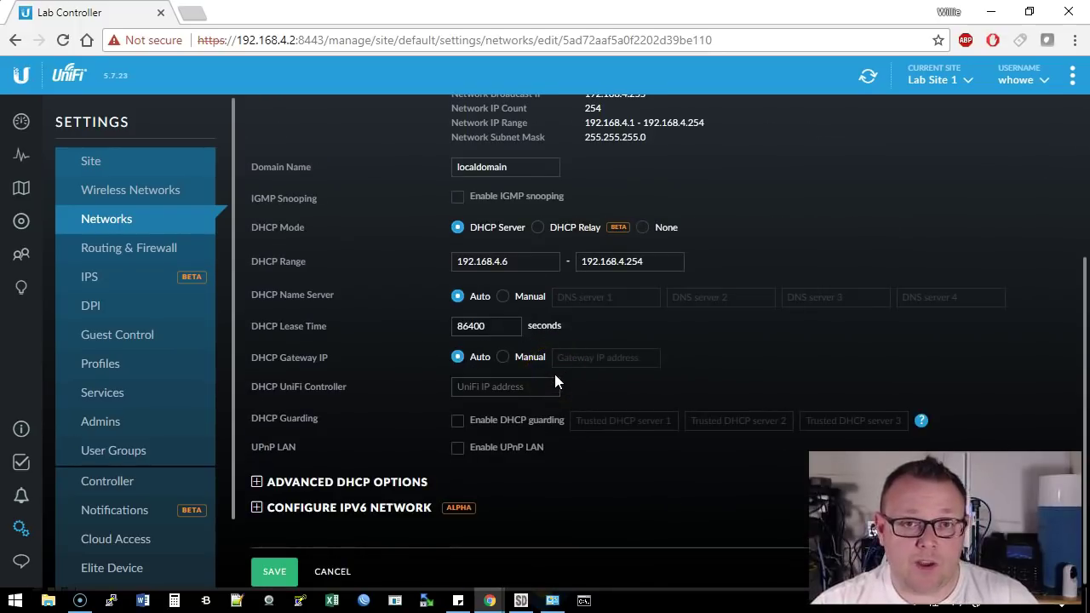
{"action": "left_click", "coordinate": [330, 569]}
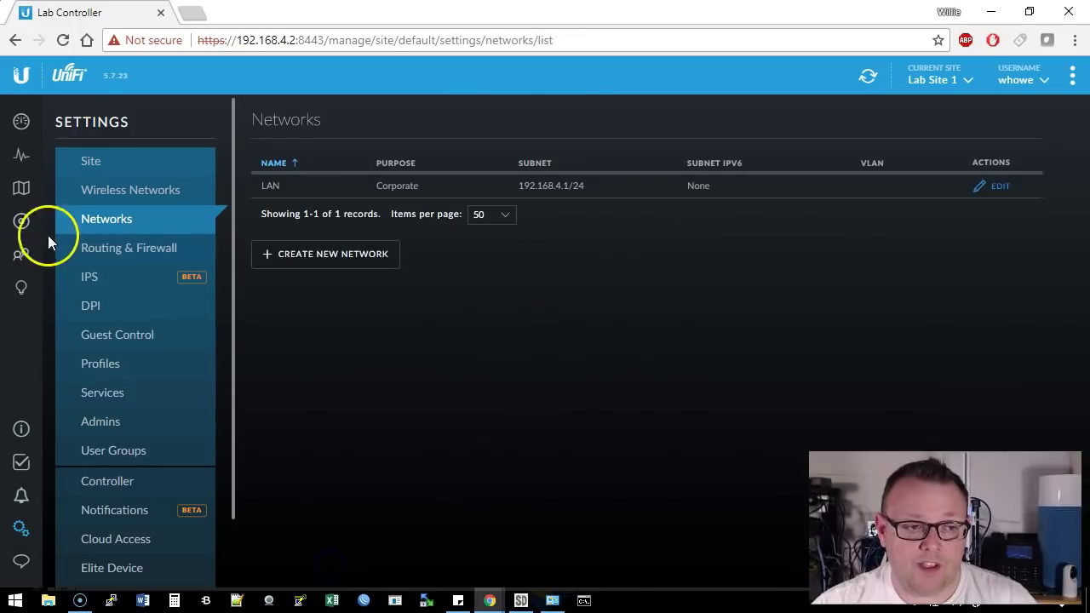
- Check the Clients list and the UniFi-CloudKey client's details at 192.168.4.2
{"action": "left_click", "coordinate": [21, 221]}
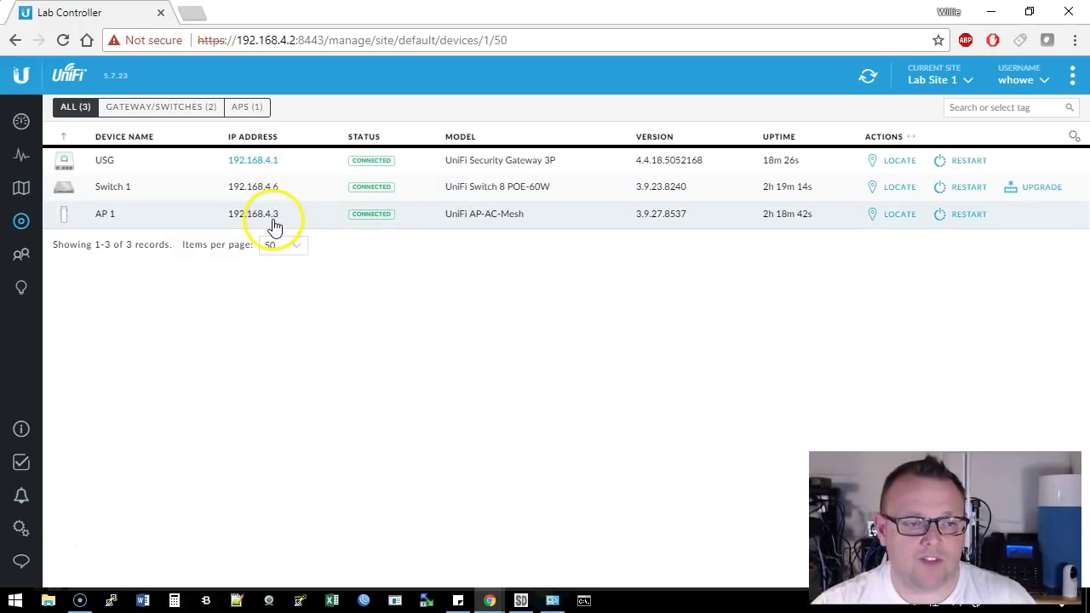
{"action": "left_click", "coordinate": [21, 254]}
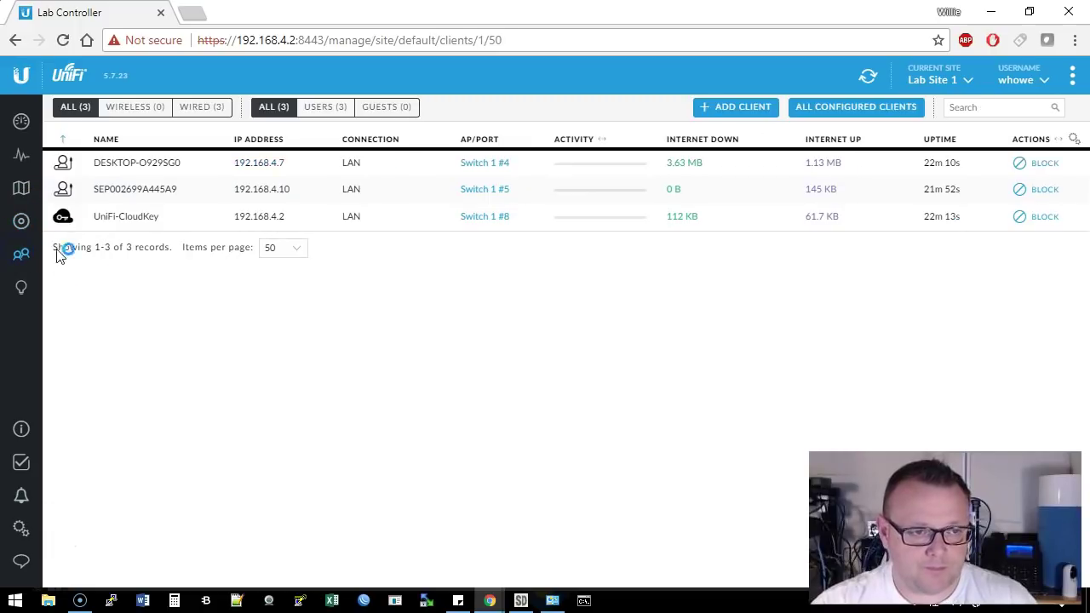
{"action": "left_click", "coordinate": [275, 218]}
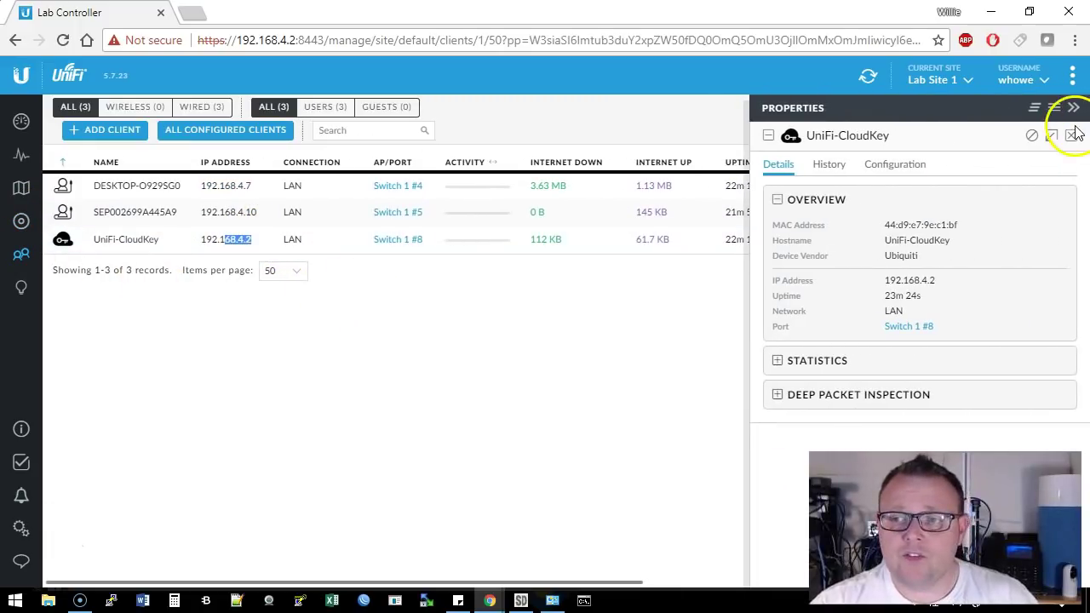
{"action": "left_click", "coordinate": [1073, 138]}
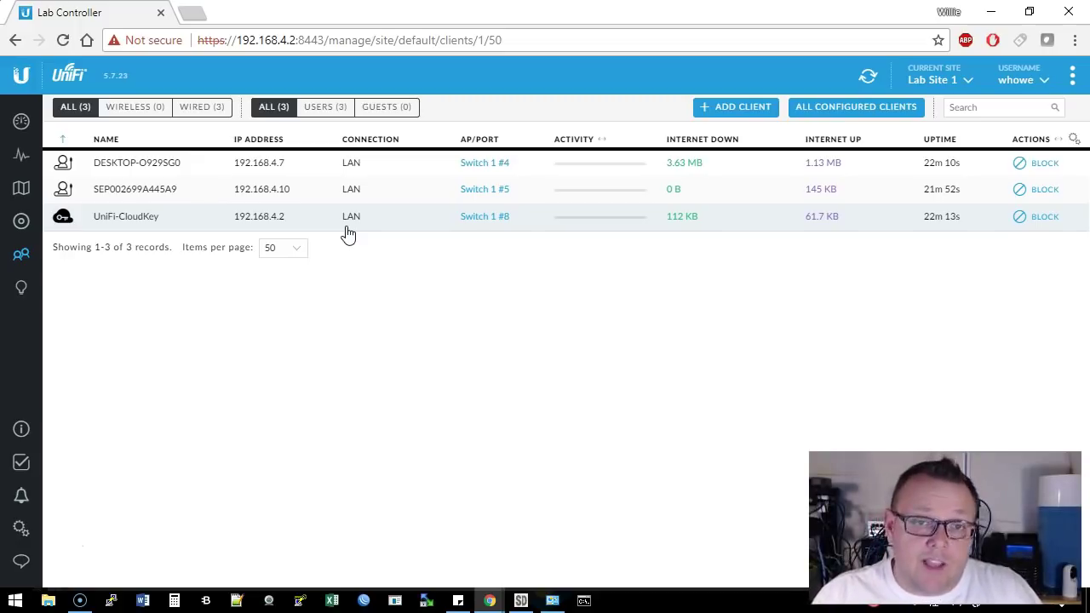
- Open the USG's properties, inspect its LAN 1 port, and view its Config options
{"action": "left_click", "coordinate": [21, 221]}
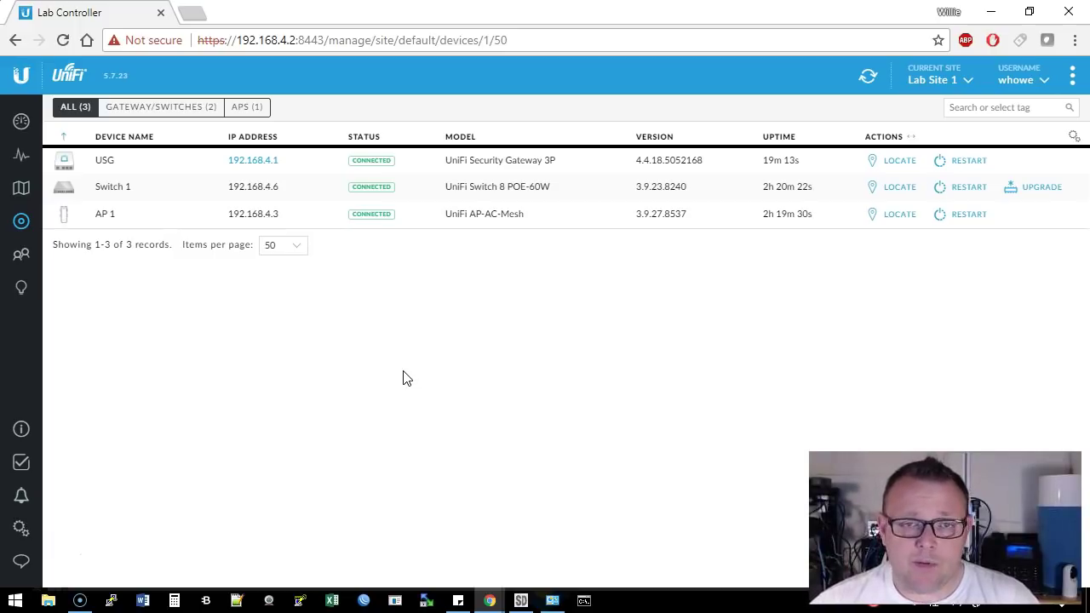
{"action": "left_click", "coordinate": [103, 162]}
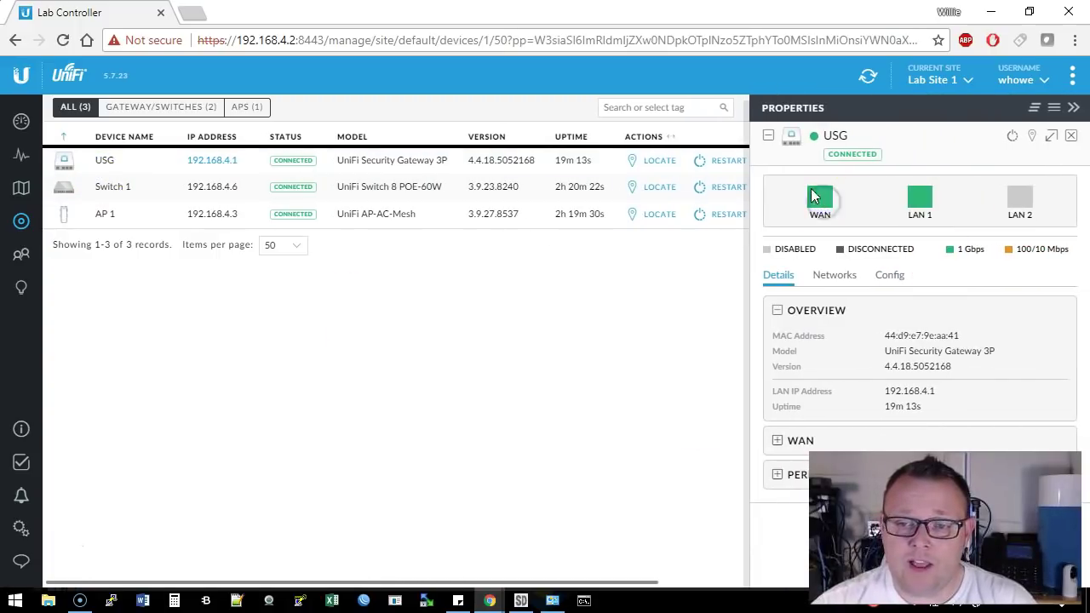
{"action": "left_click", "coordinate": [937, 214]}
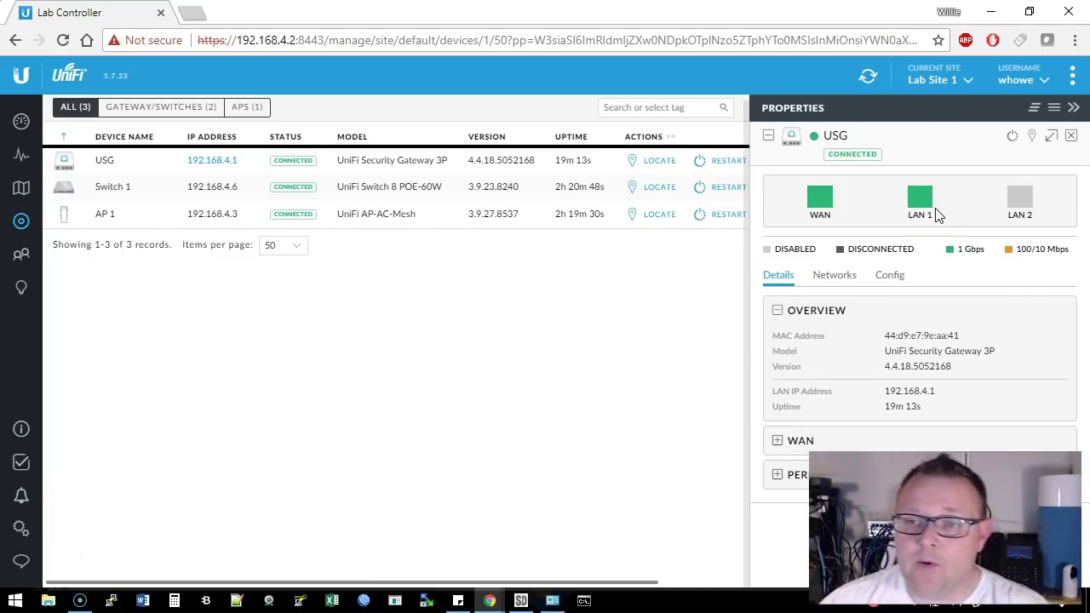
{"action": "left_click", "coordinate": [1066, 249]}
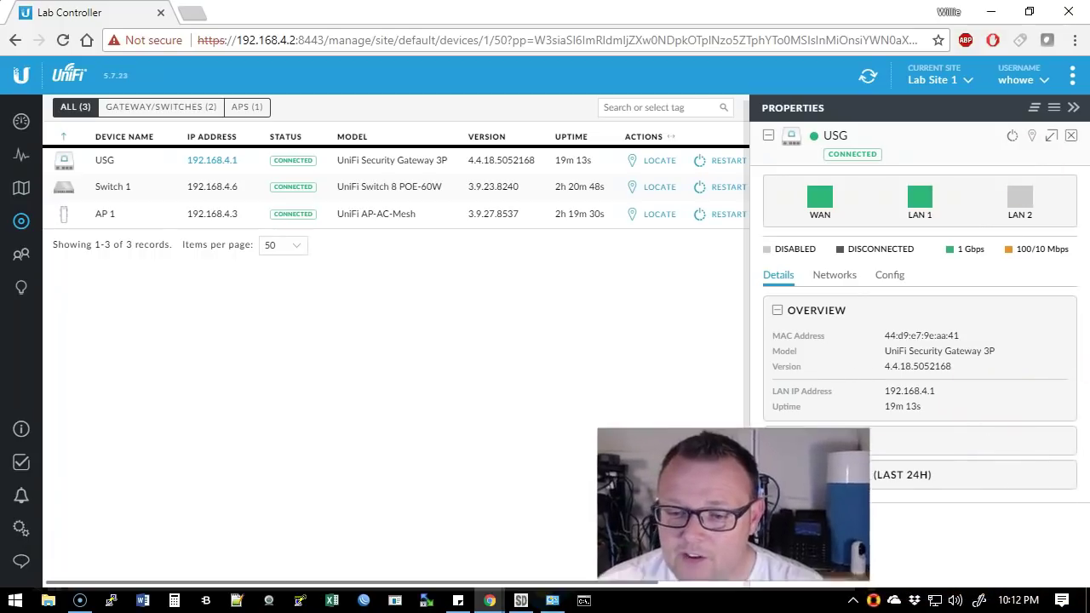
{"action": "left_click", "coordinate": [891, 274]}
{"action": "scroll", "coordinate": [903, 383], "scroll_direction": "down", "scroll_amount": 1}
- Forget the USG from Manage Device and confirm its removal
{"action": "left_click", "coordinate": [817, 559]}
{"action": "scroll", "coordinate": [928, 357], "scroll_direction": "down", "scroll_amount": 5}
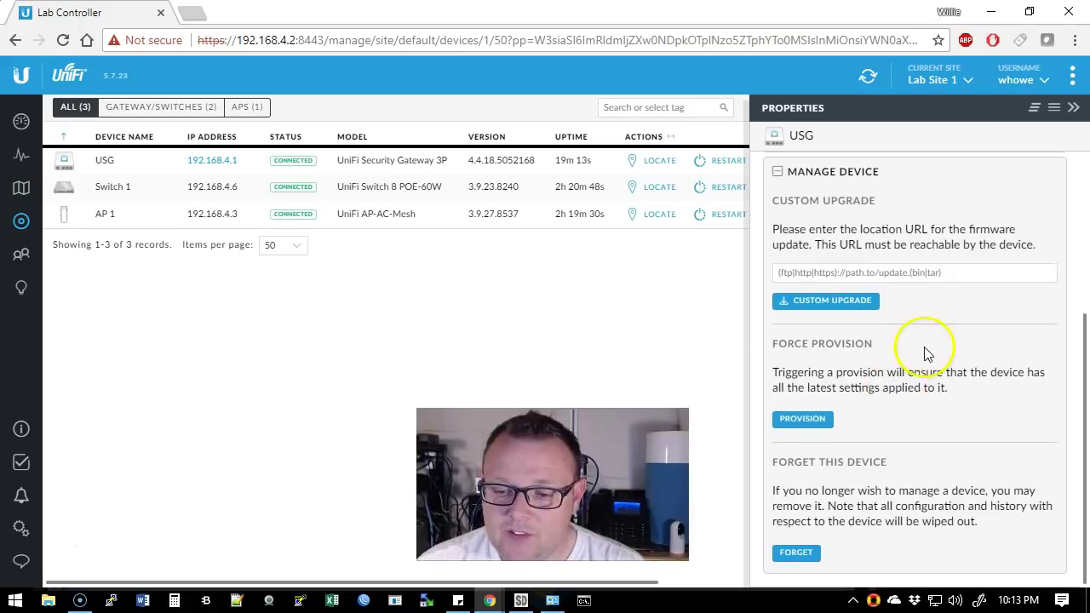
{"action": "left_click", "coordinate": [796, 552]}
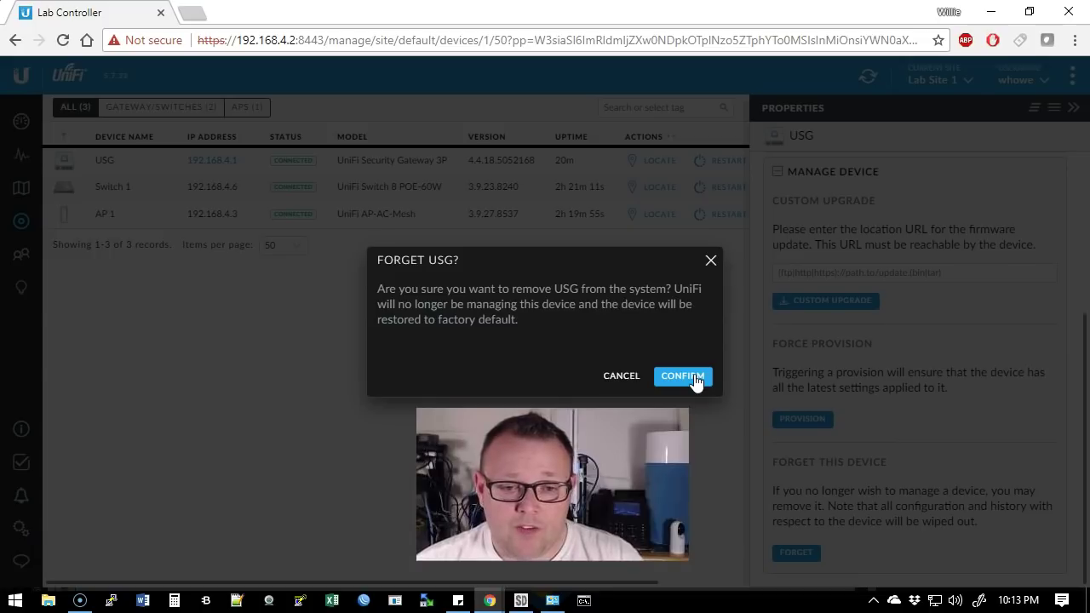
{"action": "left_click", "coordinate": [694, 379]}
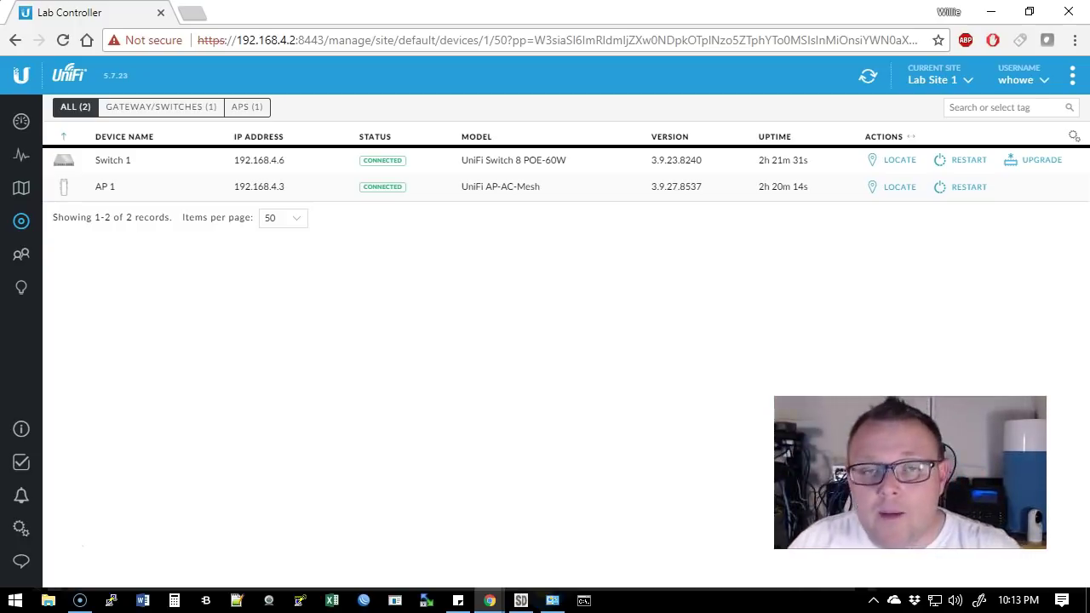
- In a new Command Prompt, run ipconfig/release followed by ipconfig/renew
{"action": "left_click", "coordinate": [584, 600]}
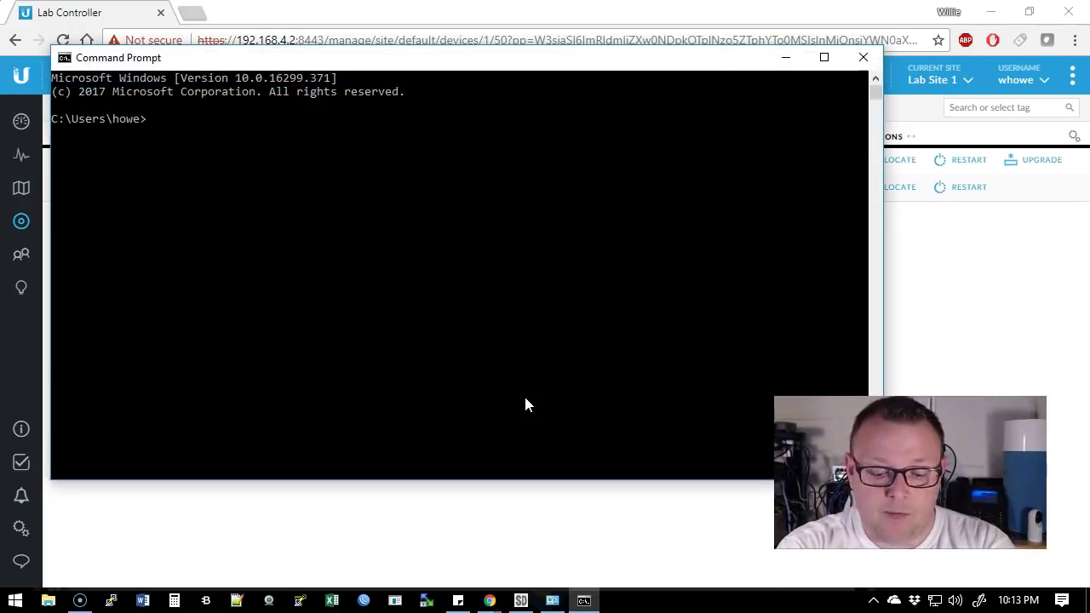
{"action": "type", "text": "ipconfig/rele"}
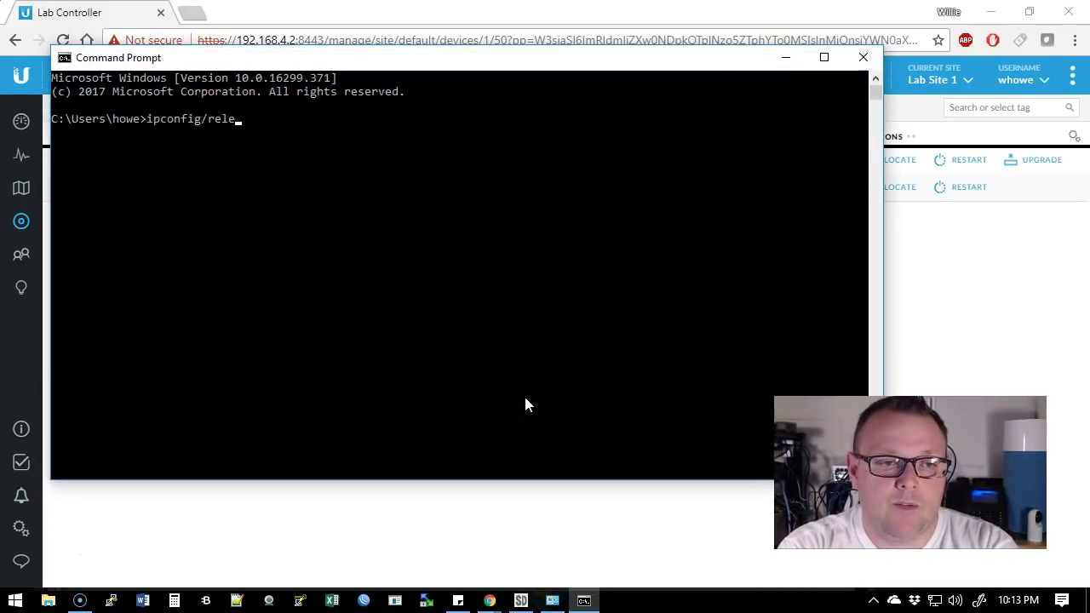
{"action": "type", "text": "ase"}
{"action": "key", "text": "Return"}
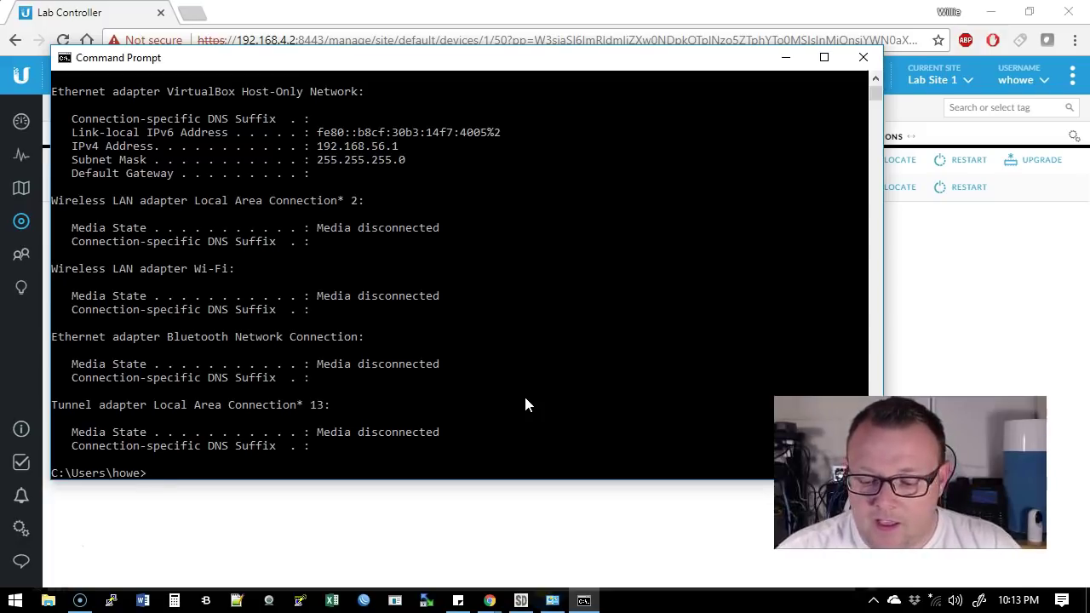
{"action": "key", "text": "Up"}
{"action": "key", "text": "BackSpace"}
{"action": "key", "text": "BackSpace"}
{"action": "key", "text": "BackSpace"}
{"action": "key", "text": "BackSpace"}
{"action": "key", "text": "BackSpace"}
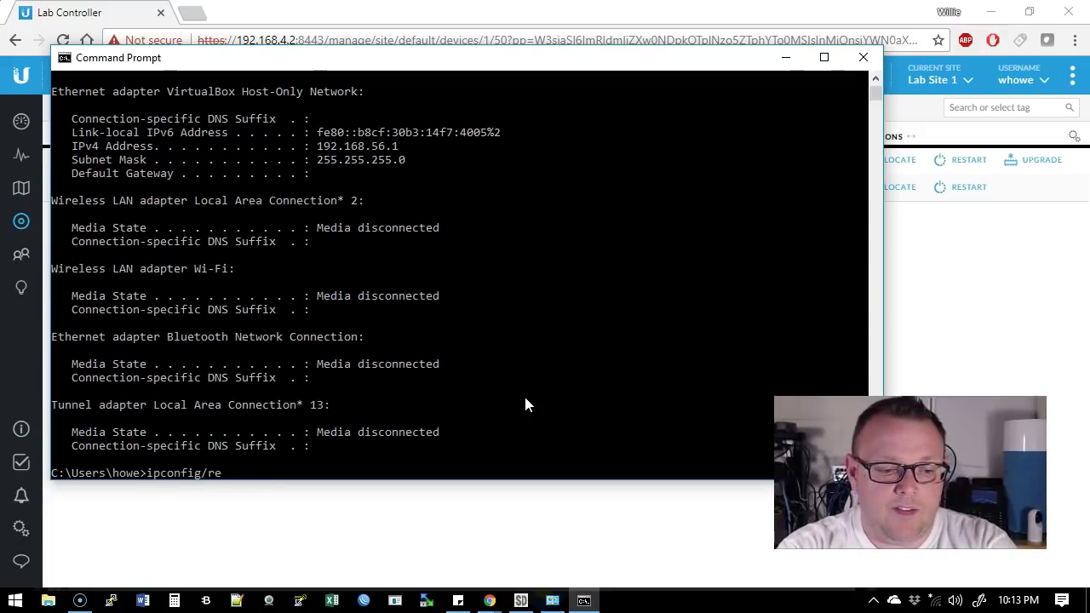
{"action": "type", "text": "new"}
{"action": "key", "text": "Return"}
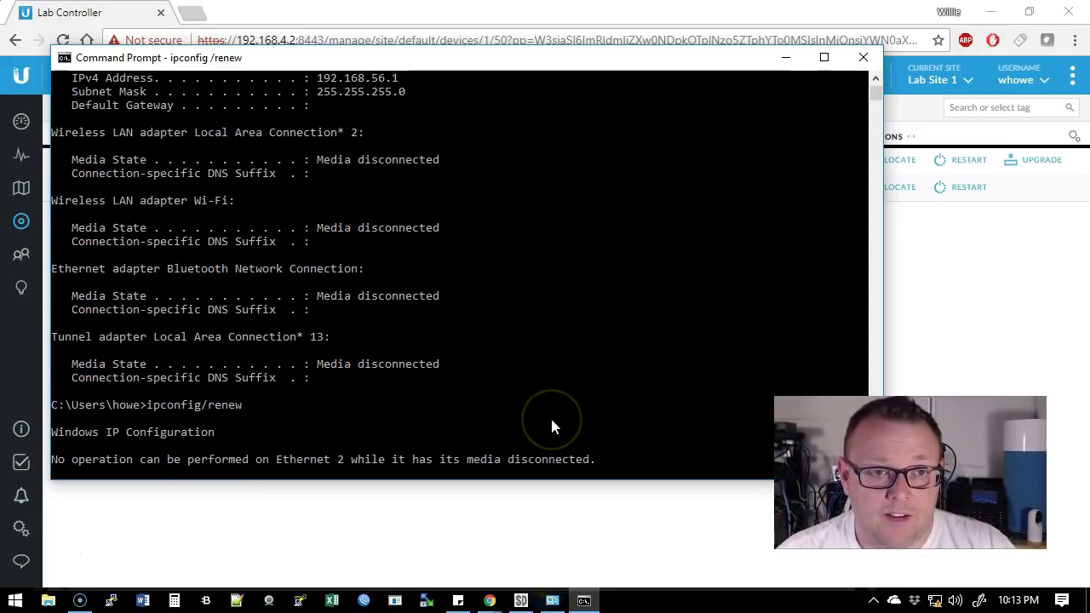
- Review the renew output and move the console window into place
{"action": "scroll", "coordinate": [552, 422], "scroll_direction": "up", "scroll_amount": 6}
{"action": "scroll", "coordinate": [552, 421], "scroll_direction": "down", "scroll_amount": 3}
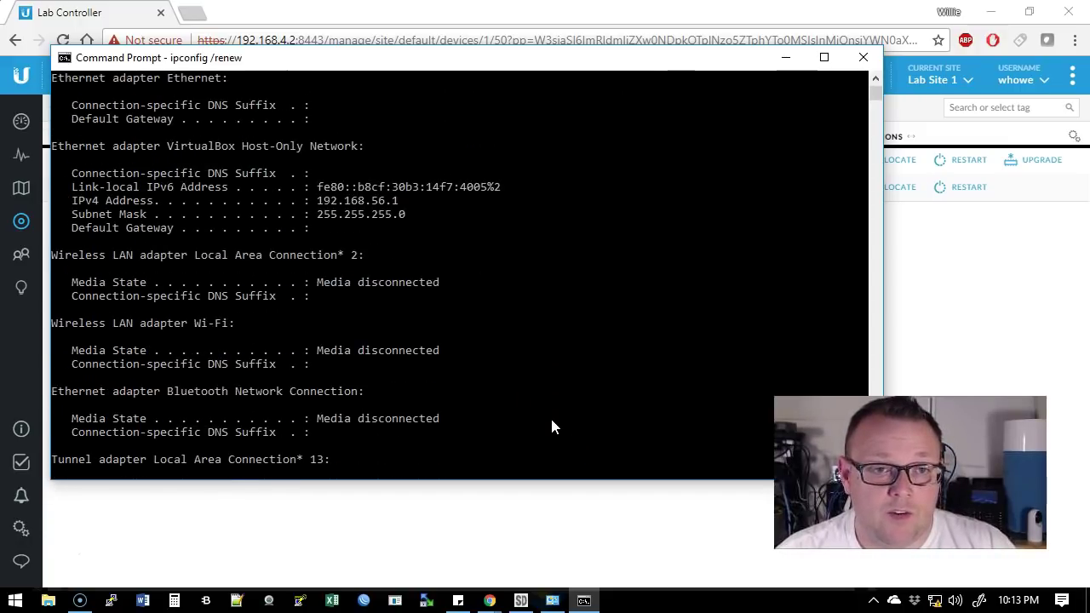
{"action": "left_click", "coordinate": [568, 422]}
{"action": "scroll", "coordinate": [568, 421], "scroll_direction": "down", "scroll_amount": 1}
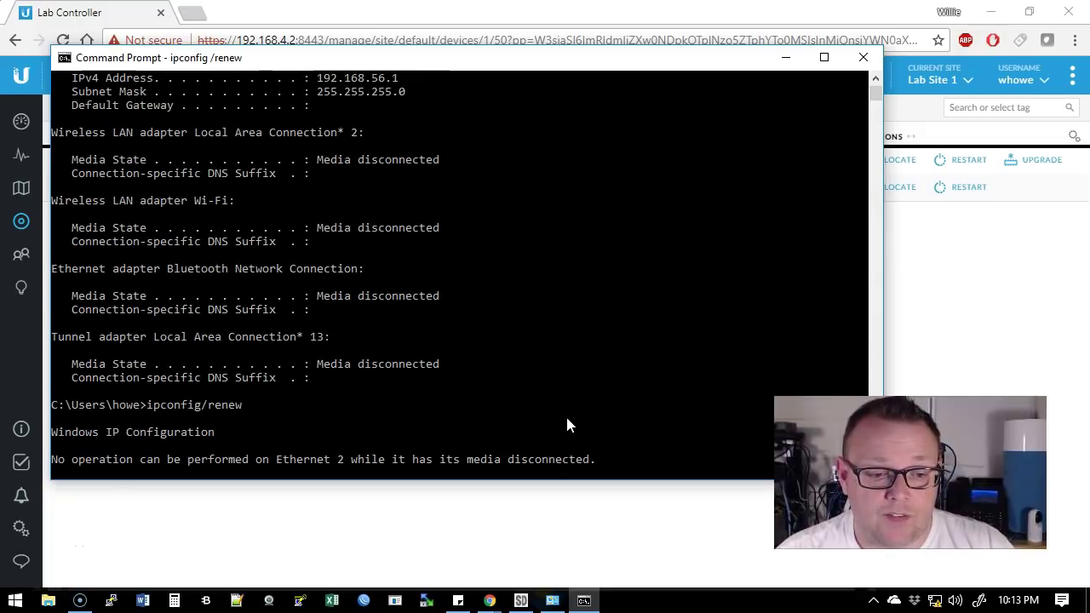
{"action": "left_click_drag", "start_coordinate": [214, 57], "coordinate": [261, 79]}
{"action": "left_click", "coordinate": [363, 601]}
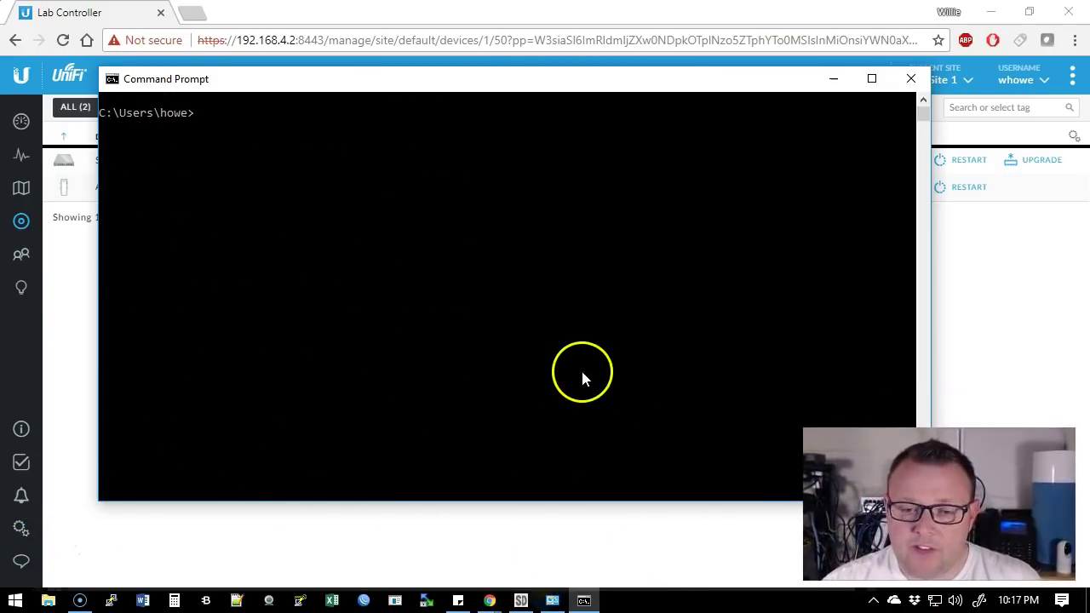
- Run ipconfig/all | more and page to the Ethernet adapter's 192.168.1.6 details
{"action": "left_click", "coordinate": [574, 370]}
{"action": "type", "text": "ipco"}
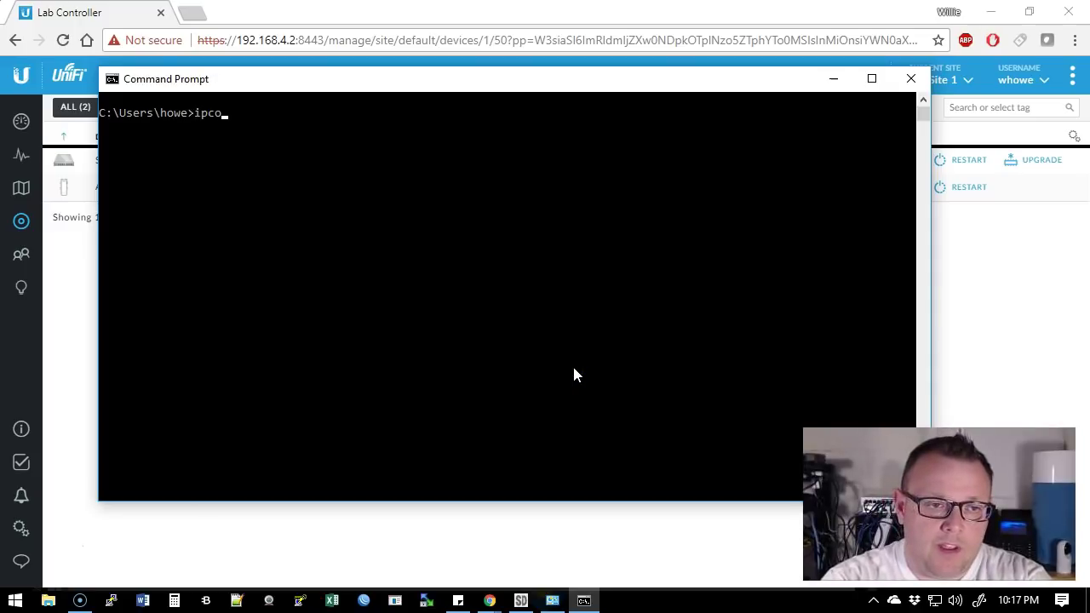
{"action": "type", "text": "nfig/all"}
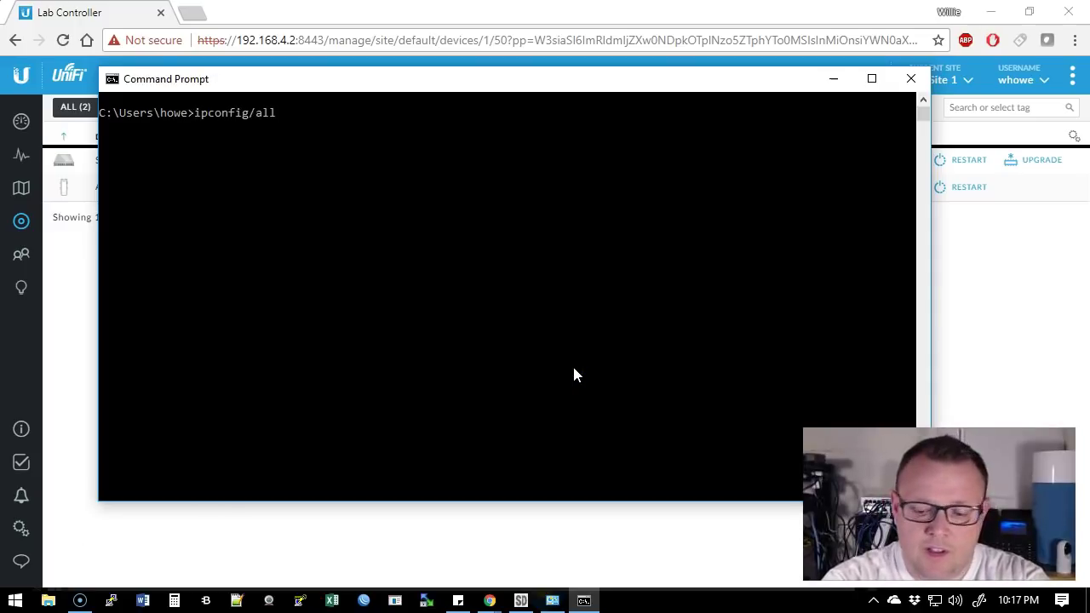
{"action": "type", "text": " | more"}
{"action": "key", "text": "Return"}
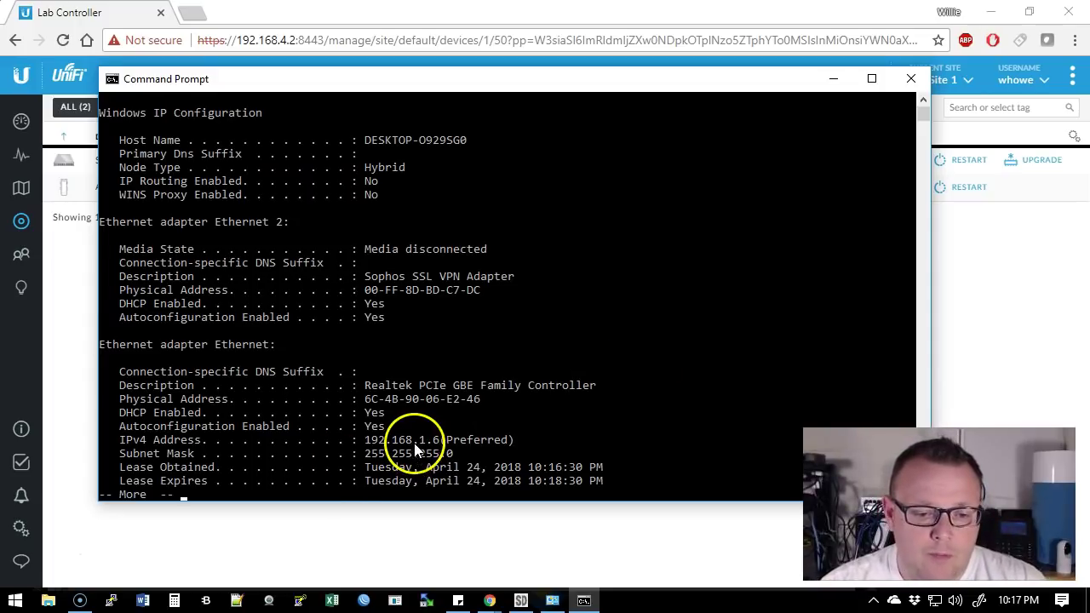
{"action": "key", "text": "Return"}
{"action": "key", "text": "Return"}
{"action": "key", "text": "Return"}
{"action": "key", "text": "Return"}
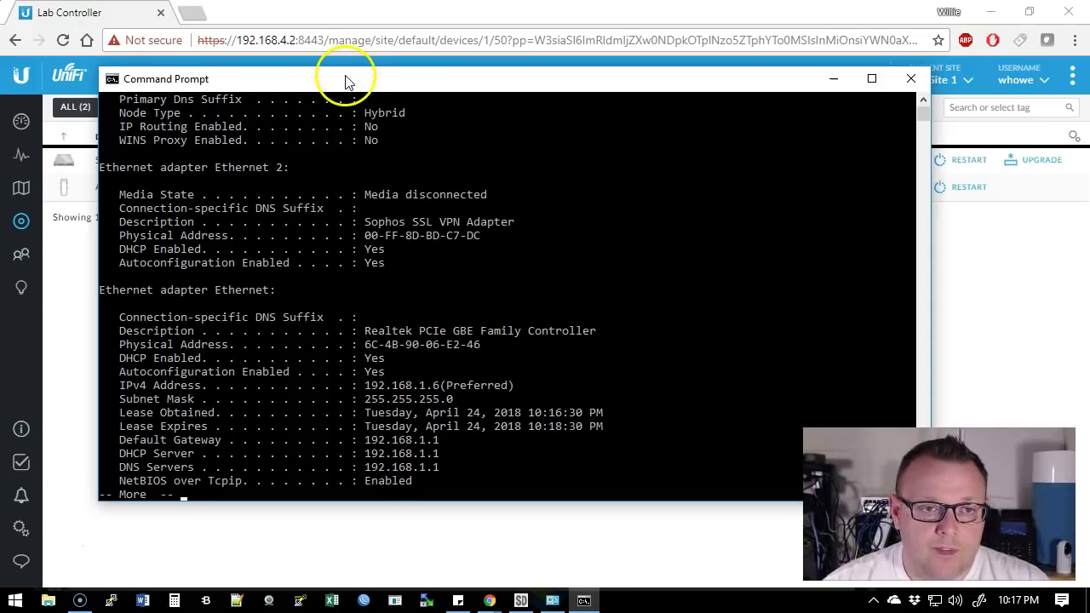
{"action": "left_click_drag", "start_coordinate": [346, 80], "coordinate": [404, 113]}
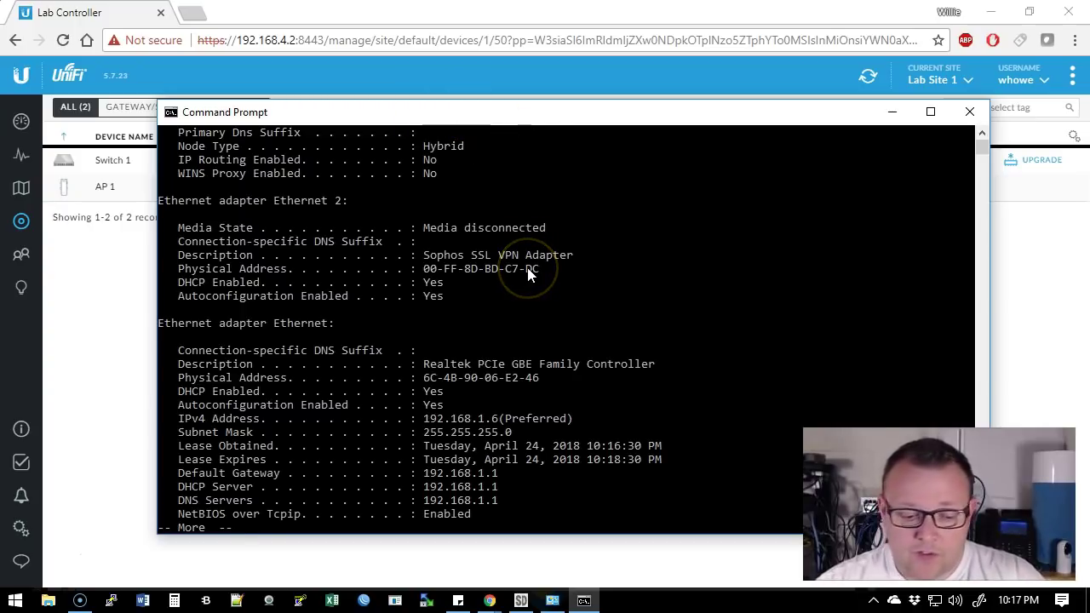
- Page past the remaining ipconfig/all output to return to the prompt
{"action": "key", "text": "Return"}
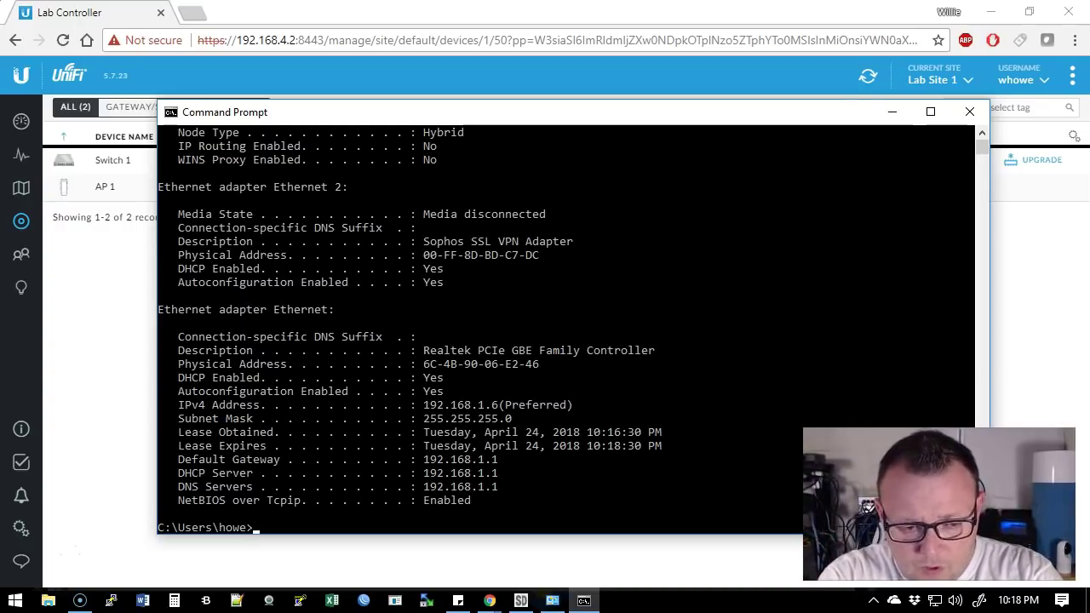
- SSH into the gateway at 192.168.1.1 as the default user and enter configure mode
{"action": "type", "text": "ssh ubnt"}
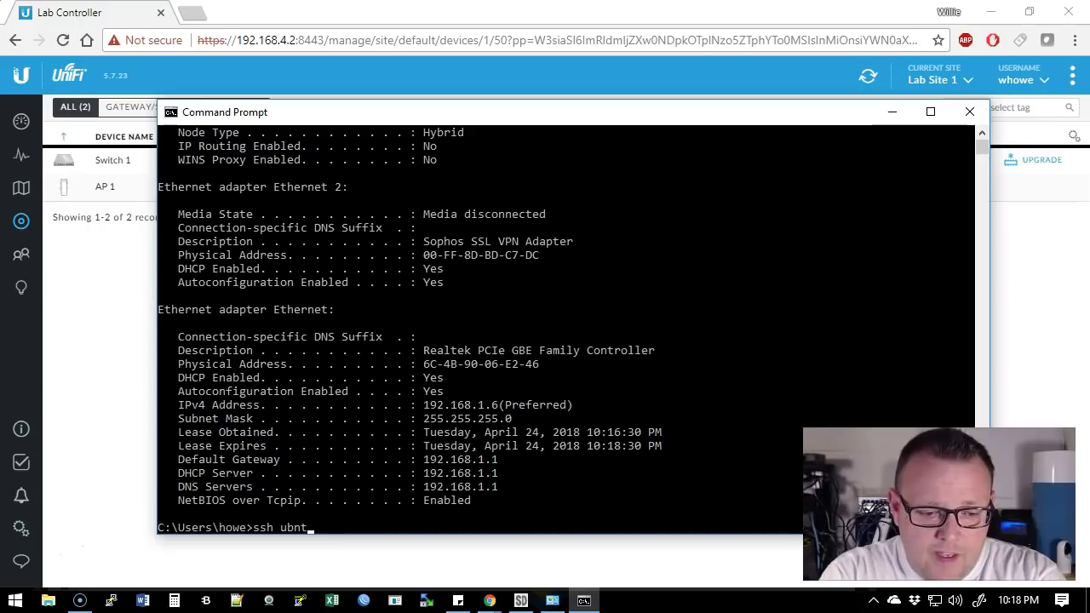
{"action": "type", "text": "@192.168.1.1"}
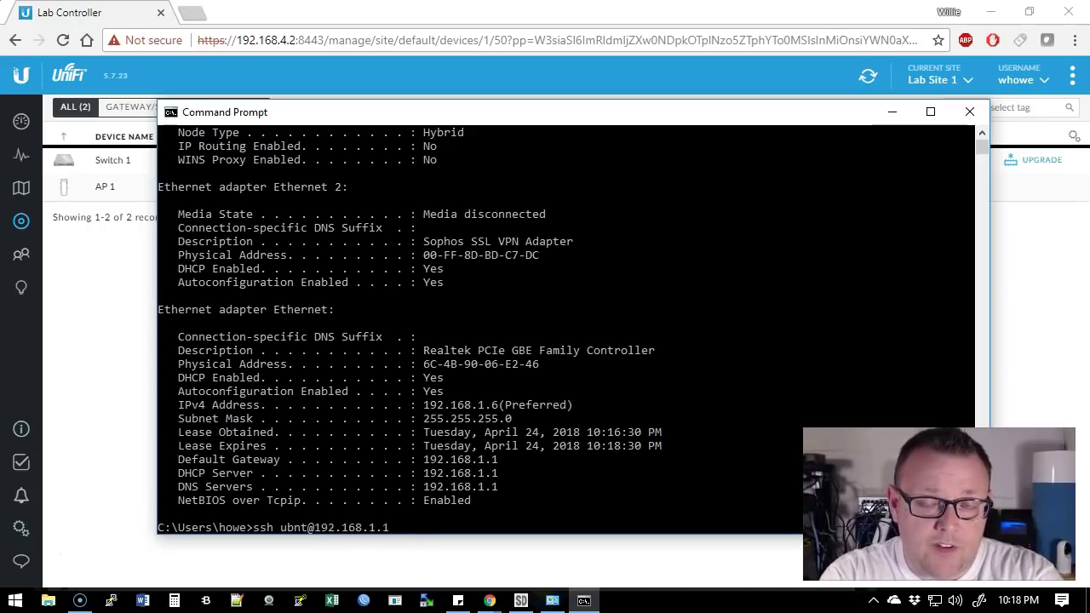
{"action": "key", "text": "Return"}
{"action": "type", "text": "yes"}
{"action": "key", "text": "Return"}
{"action": "key", "text": "Return"}
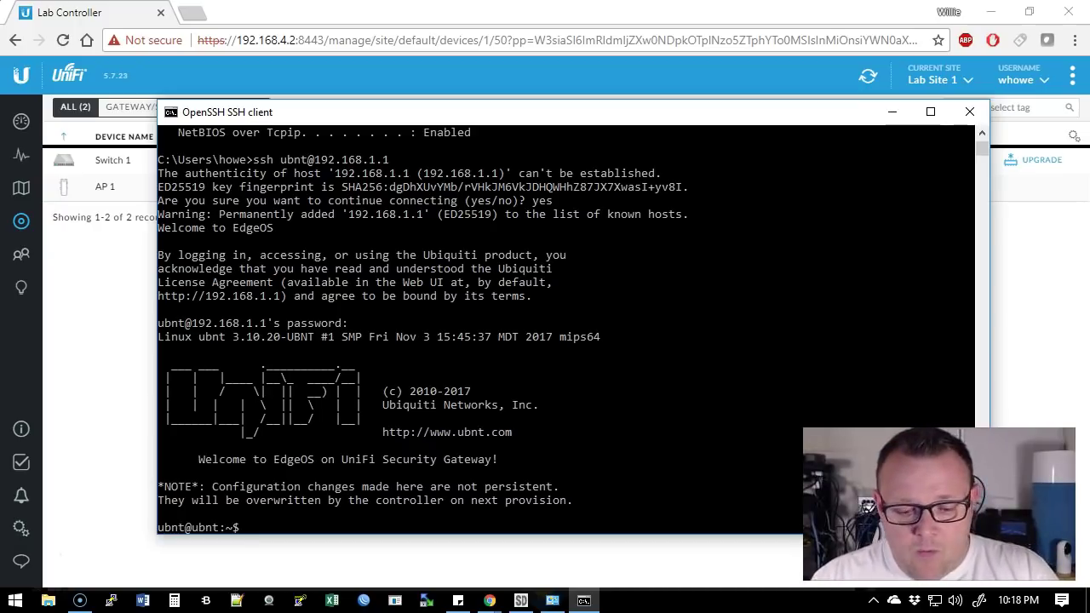
{"action": "type", "text": "configure"}
{"action": "key", "text": "Return"}
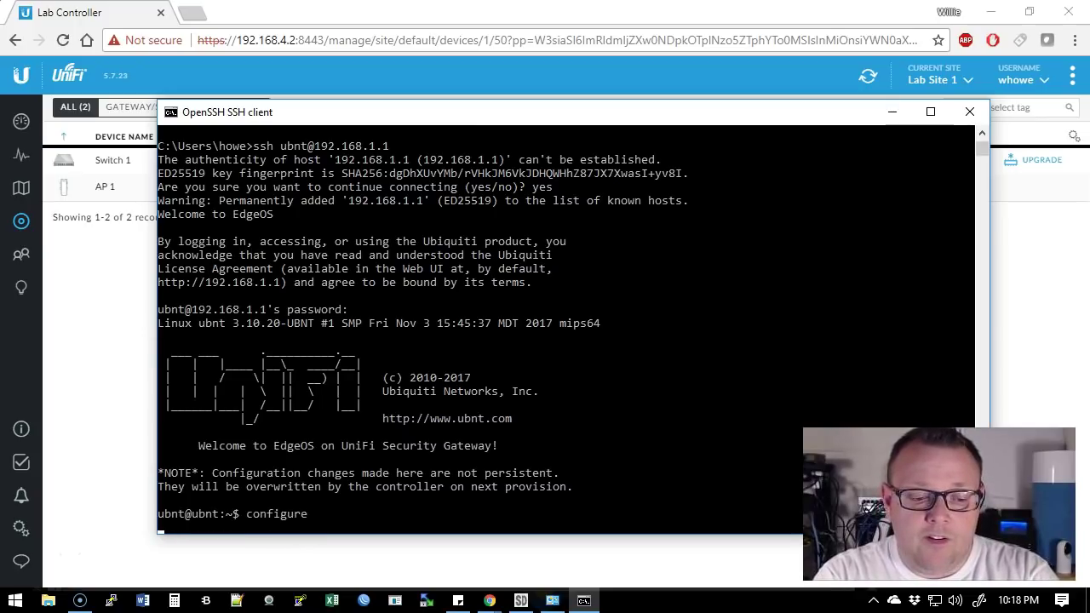
- Start a set interfaces ethernet eth1 command, then erase part of it
{"action": "type", "text": "set interfaces e"}
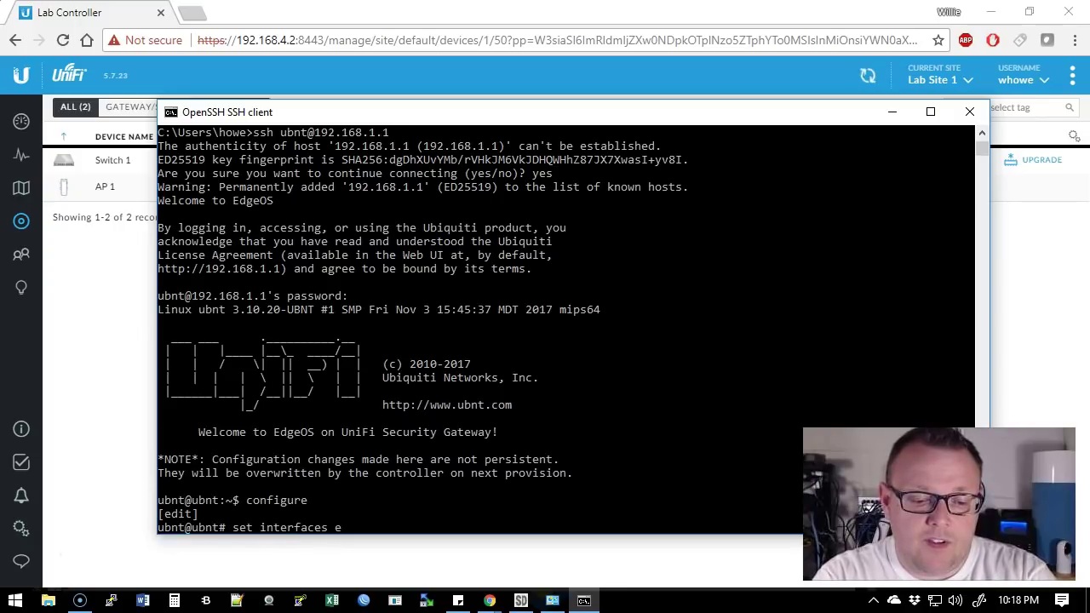
{"action": "type", "text": "th"}
{"action": "key", "text": "Tab"}
{"action": "type", "text": "eth 1"}
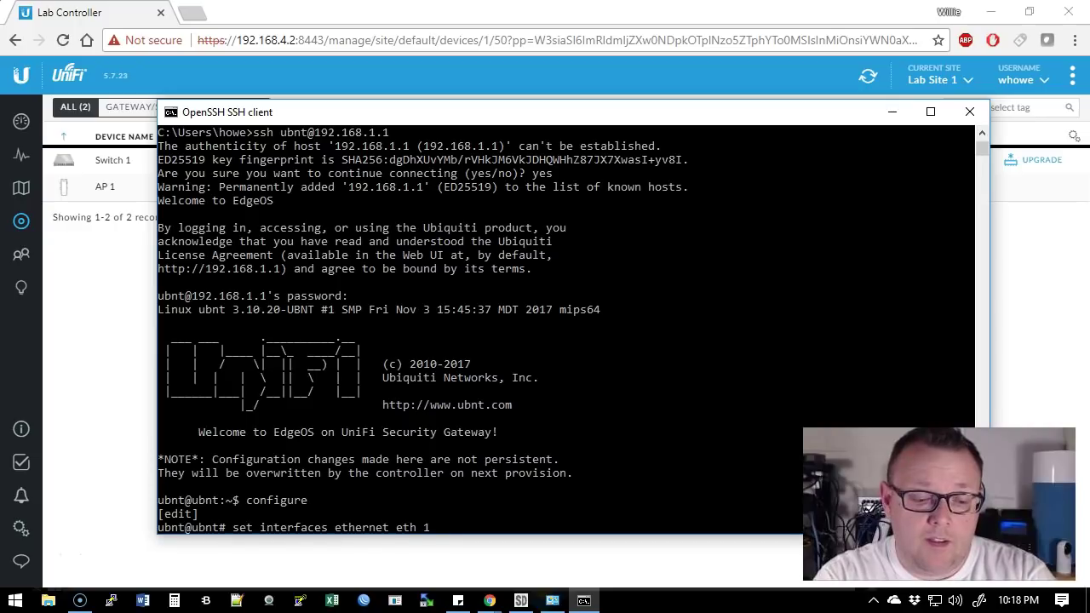
{"action": "key", "text": "BackSpace"}
{"action": "key", "text": "BackSpace"}
{"action": "key", "text": "BackSpace"}
{"action": "key", "text": "BackSpace"}
{"action": "key", "text": "BackSpace"}
{"action": "key", "text": "BackSpace"}
{"action": "key", "text": "BackSpace"}
{"action": "key", "text": "BackSpace"}
{"action": "key", "text": "BackSpace"}
{"action": "key", "text": "BackSpace"}
{"action": "key", "text": "BackSpace"}
{"action": "key", "text": "BackSpace"}
{"action": "key", "text": "BackSpace"}
{"action": "key", "text": "BackSpace"}
{"action": "key", "text": "BackSpace"}
{"action": "key", "text": "BackSpace"}
{"action": "key", "text": "BackSpace"}
{"action": "key", "text": "BackSpace"}
{"action": "key", "text": "BackSpace"}
{"action": "key", "text": "BackSpace"}
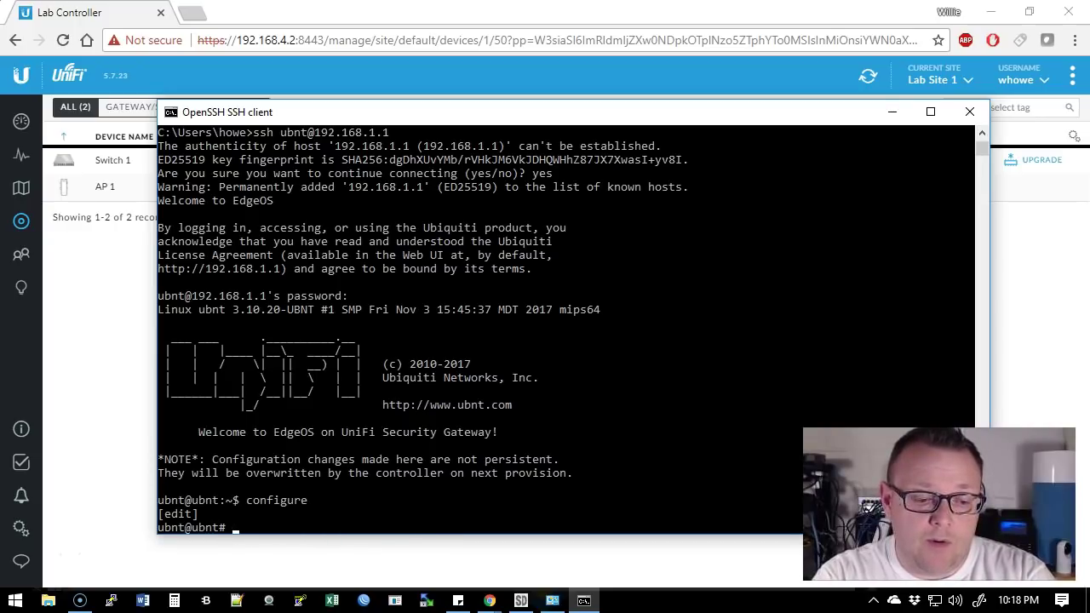
- Leave configuration mode and page through 'show configuration' to the interfaces, with eth1 at 192.168.1.1/24
{"action": "type", "text": "exit"}
{"action": "key", "text": "Return"}
{"action": "type", "text": "show c"}
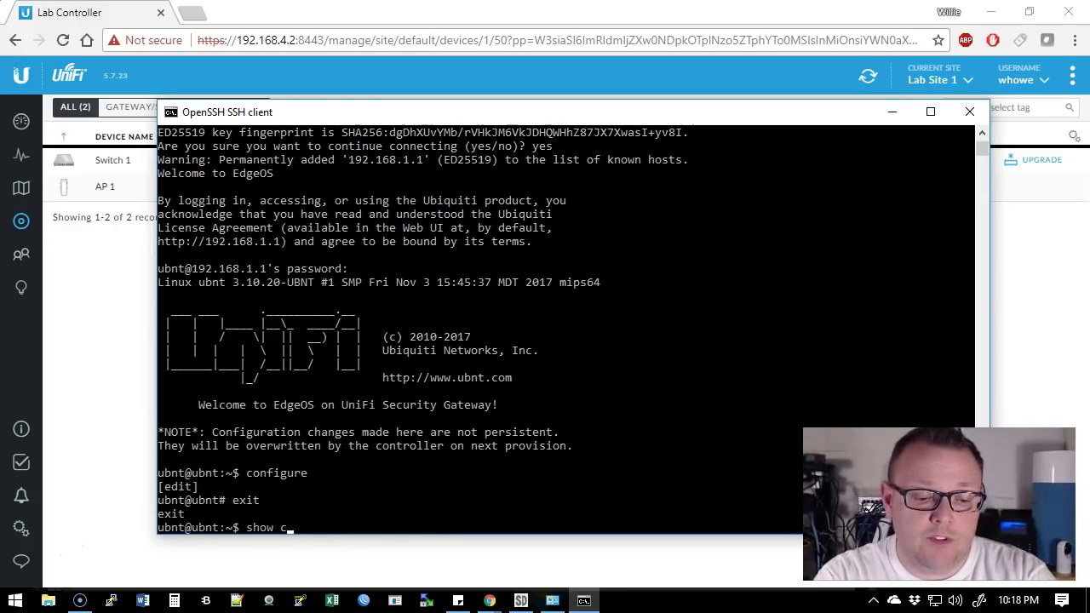
{"action": "type", "text": "onfiguration"}
{"action": "key", "text": "Return"}
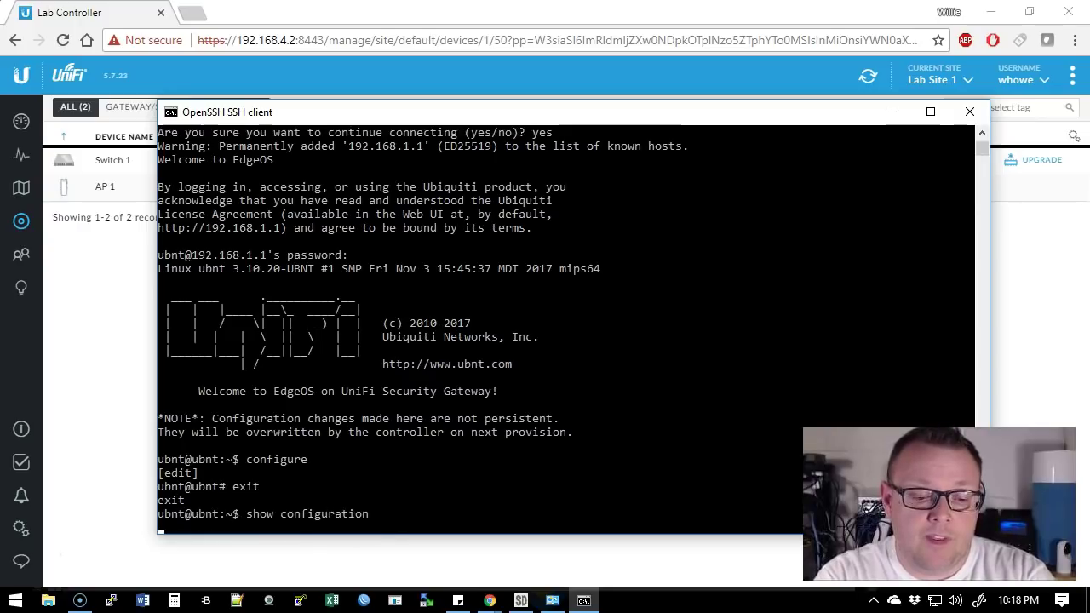
{"action": "key", "text": "space"}
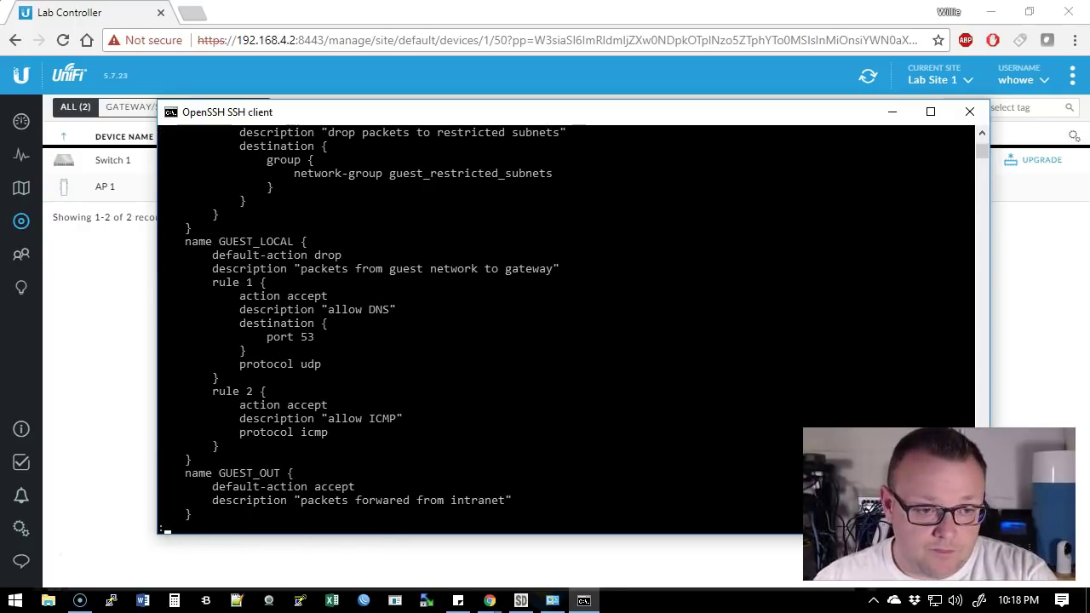
{"action": "key", "text": "space"}
{"action": "key", "text": "space"}
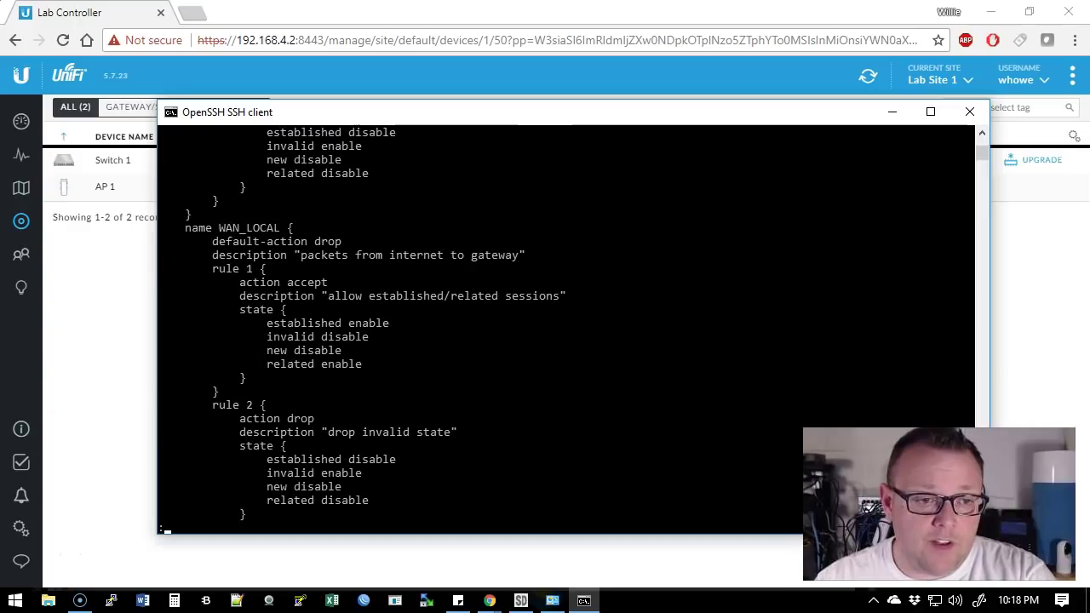
{"action": "key", "text": "Return"}
{"action": "key", "text": "Return"}
{"action": "key", "text": "Return"}
{"action": "key", "text": "Return"}
{"action": "key", "text": "Return"}
{"action": "key", "text": "Return"}
{"action": "key", "text": "Return"}
{"action": "key", "text": "Return"}
{"action": "key", "text": "Return"}
{"action": "key", "text": "Return"}
{"action": "key", "text": "Return"}
{"action": "key", "text": "Return"}
{"action": "key", "text": "Return"}
{"action": "key", "text": "Return"}
{"action": "key", "text": "Return"}
{"action": "key", "text": "Return"}
{"action": "key", "text": "Return"}
{"action": "key", "text": "Return"}
{"action": "key", "text": "Return"}
{"action": "key", "text": "Return"}
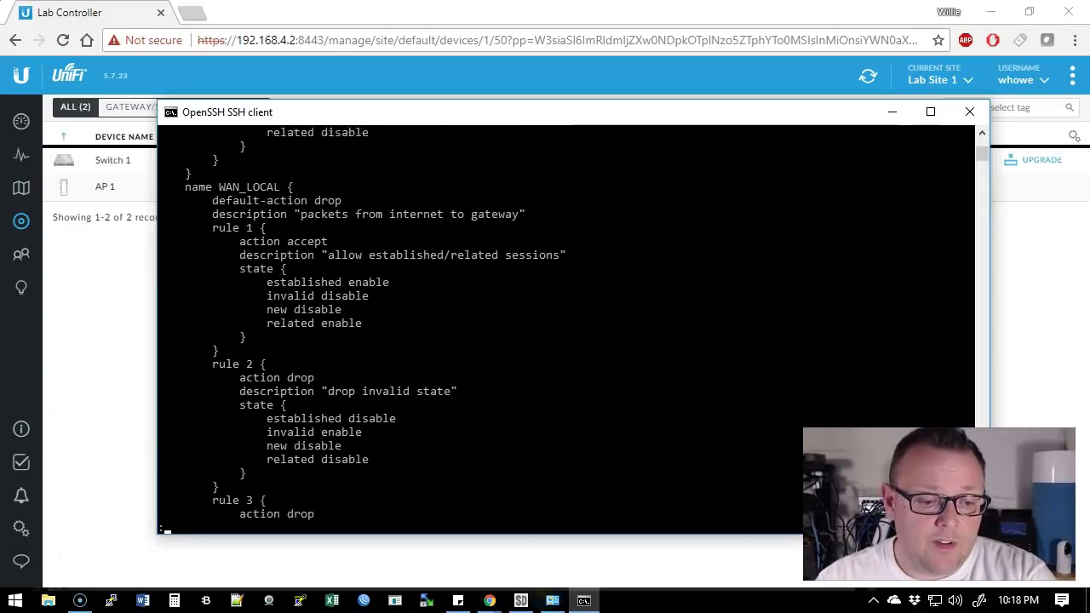
{"action": "key", "text": "Return"}
{"action": "key", "text": "Return"}
{"action": "key", "text": "Return"}
{"action": "key", "text": "Return"}
{"action": "key", "text": "Return"}
{"action": "key", "text": "Return"}
{"action": "key", "text": "Return"}
{"action": "key", "text": "Return"}
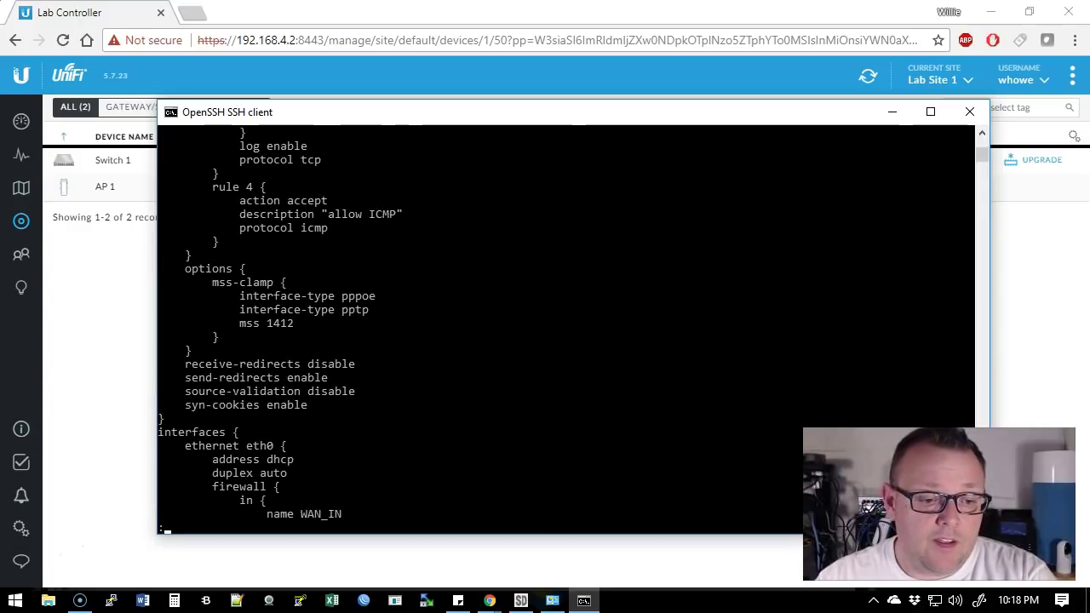
{"action": "key", "text": "Return"}
{"action": "key", "text": "Return"}
{"action": "key", "text": "Return"}
{"action": "key", "text": "Return"}
{"action": "key", "text": "Return"}
{"action": "key", "text": "Return"}
{"action": "key", "text": "Return"}
{"action": "key", "text": "Return"}
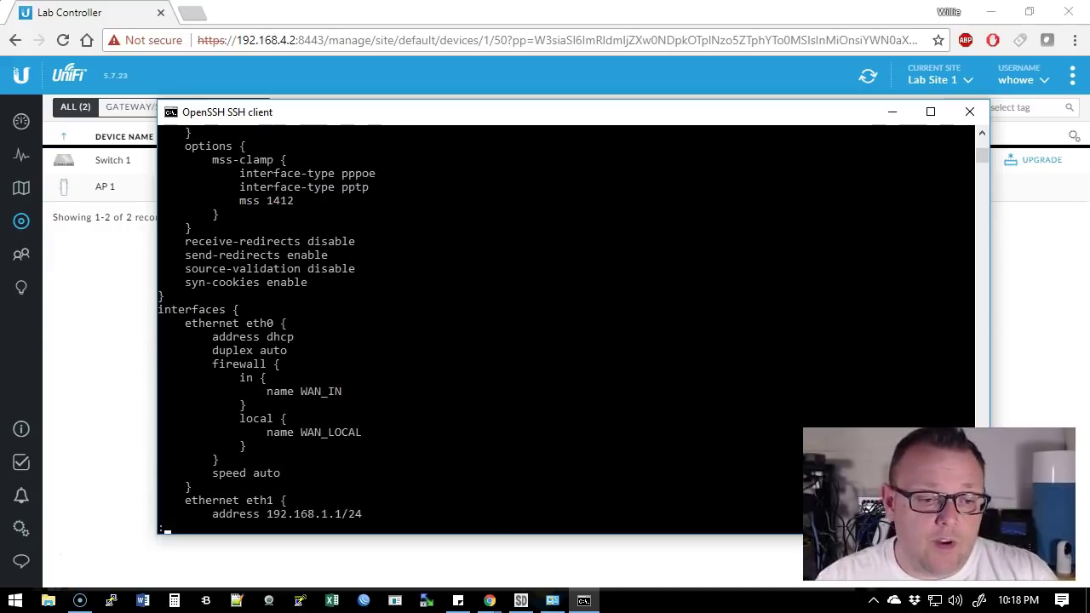
{"action": "key", "text": "Return"}
{"action": "key", "text": "Return"}
{"action": "key", "text": "Return"}
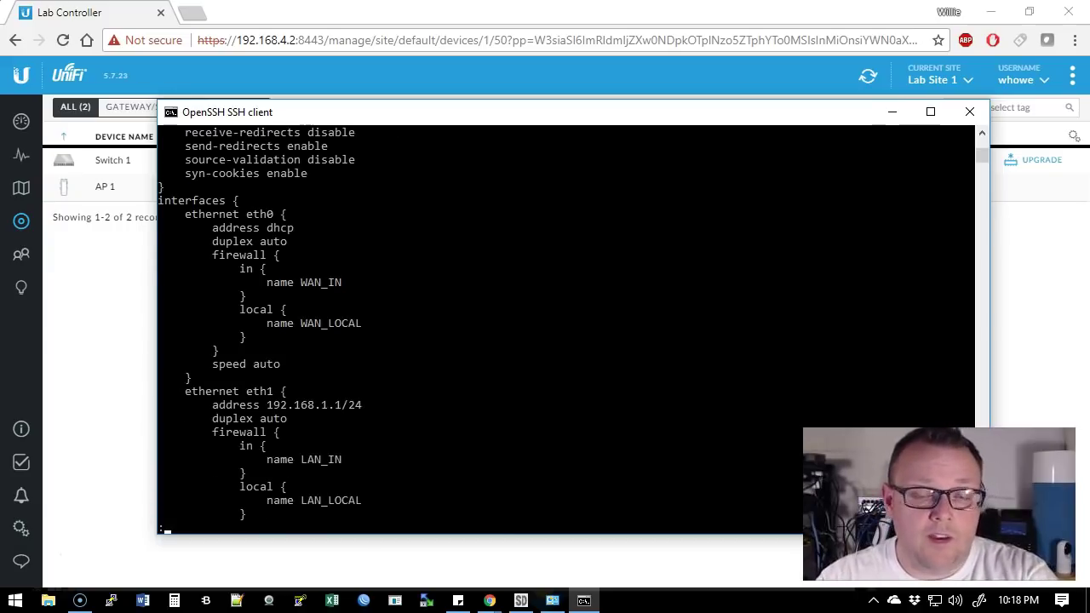
- Re-enter configuration mode and set interface ethernet eth1's address to 192.168.4.1/24
{"action": "key", "text": "q"}
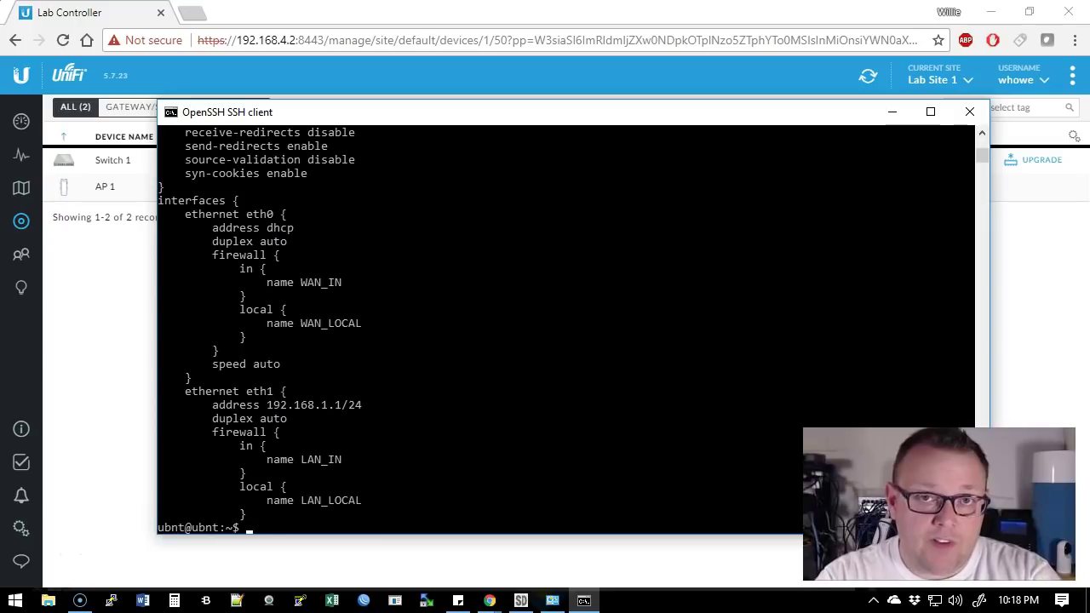
{"action": "type", "text": "configure"}
{"action": "key", "text": "Return"}
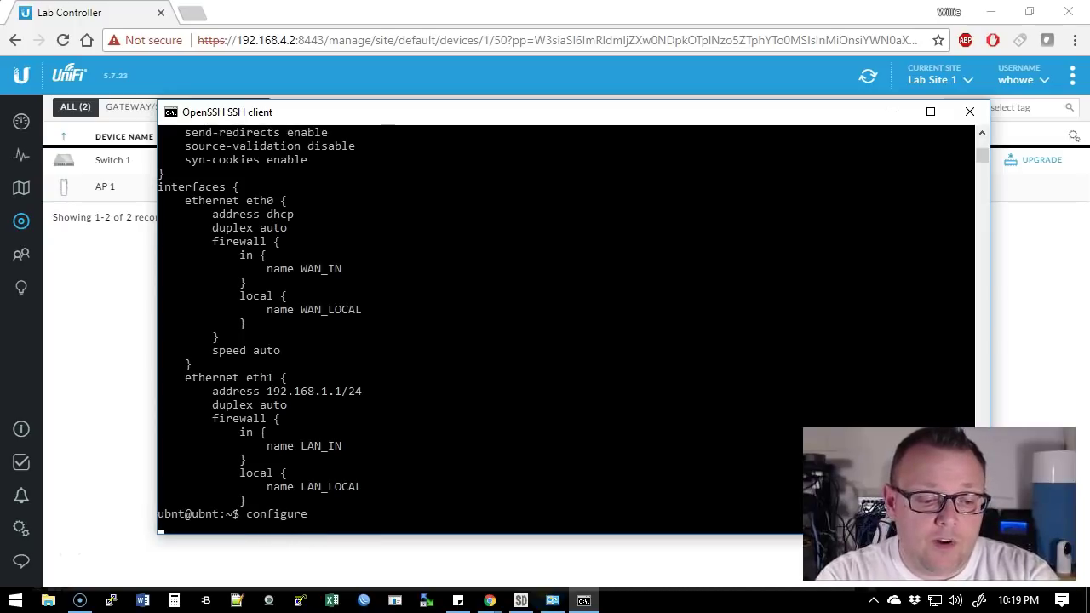
{"action": "type", "text": "set interfaces "}
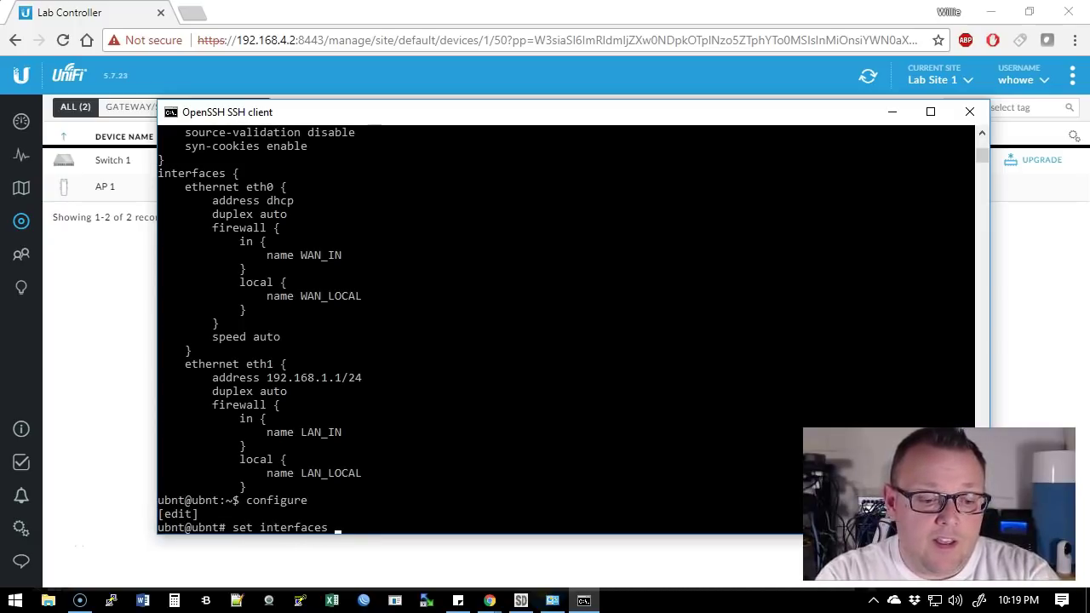
{"action": "type", "text": "eth"}
{"action": "key", "text": "Tab"}
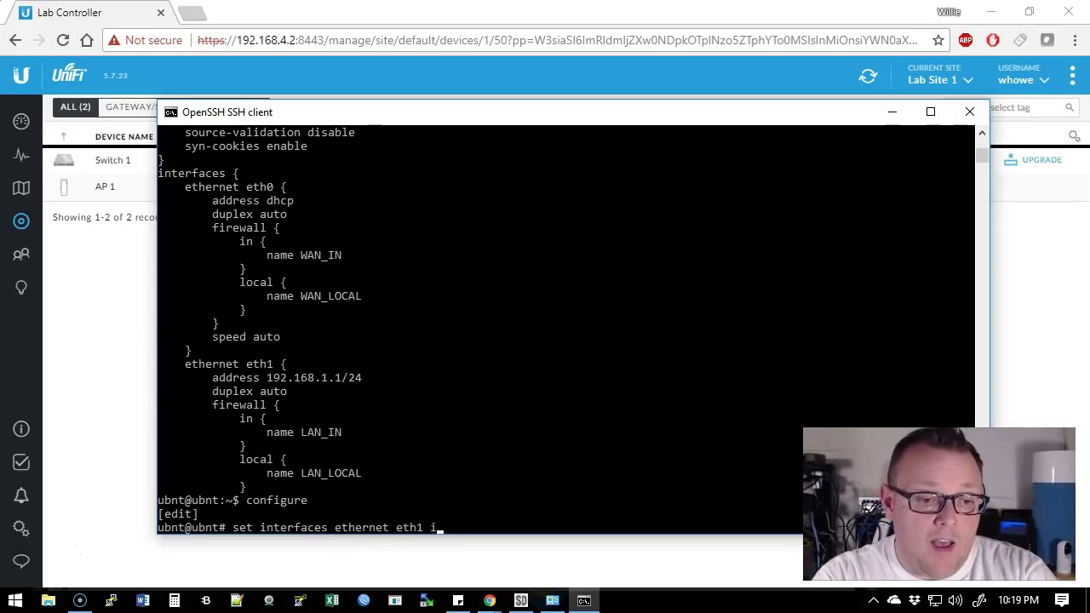
{"action": "type", "text": "eth1 address 192.168.4.1/0"}
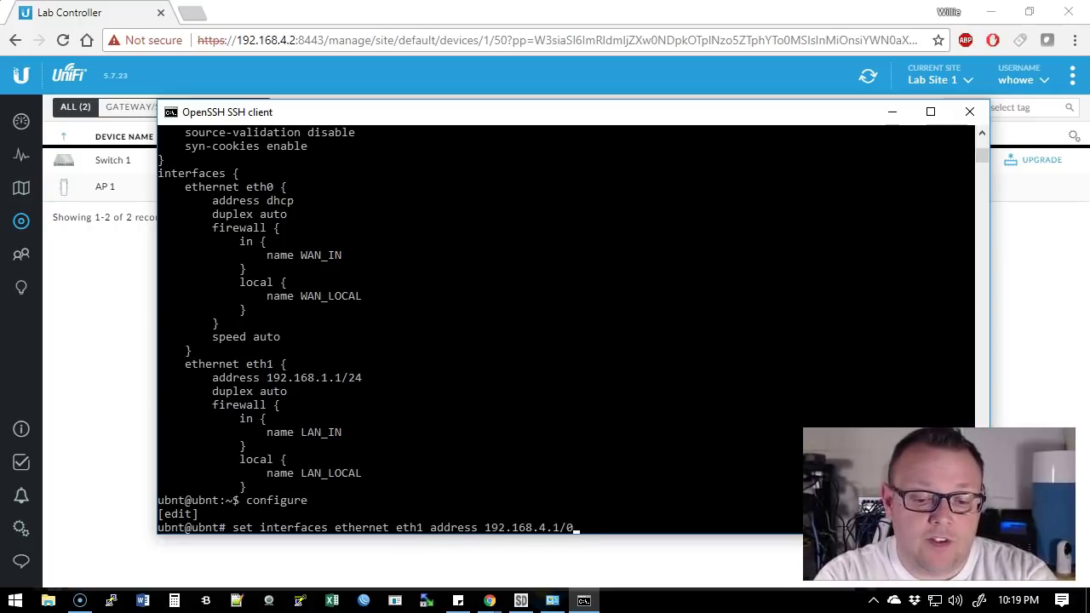
{"action": "key", "text": "BackSpace"}
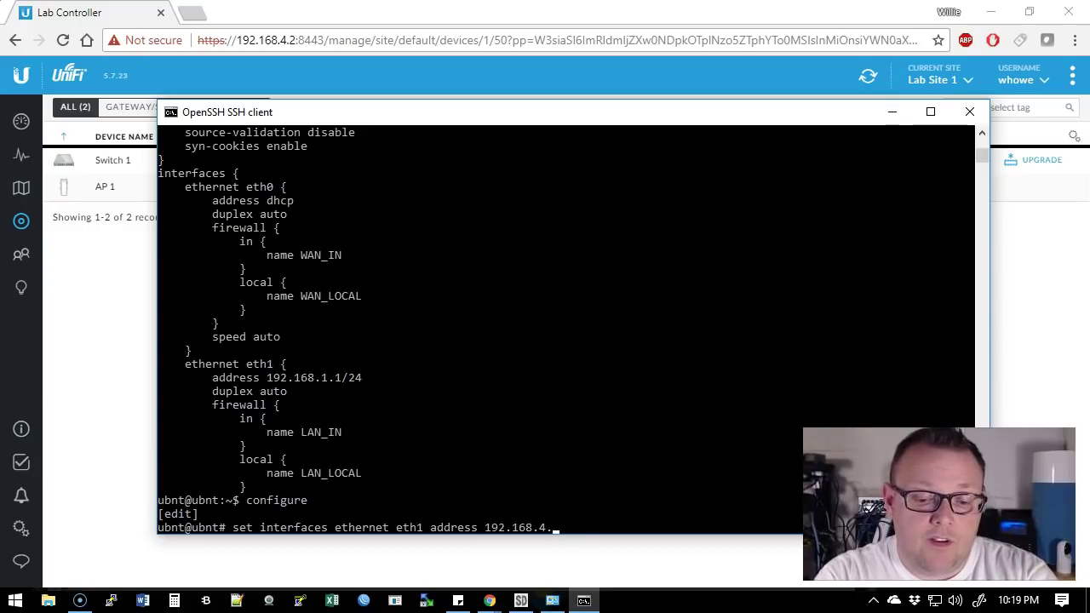
{"action": "type", "text": "24"}
{"action": "key", "text": "Return"}
- Commit the change and save the configuration to /config/config.boot
{"action": "type", "text": "commit"}
{"action": "key", "text": "Return"}
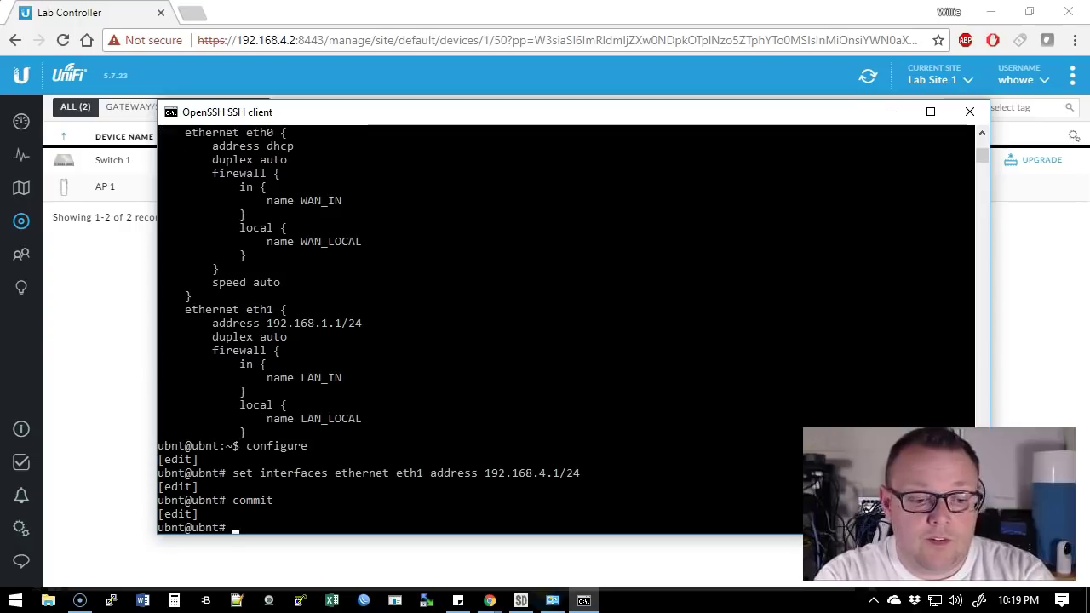
{"action": "type", "text": "save"}
{"action": "key", "text": "Return"}
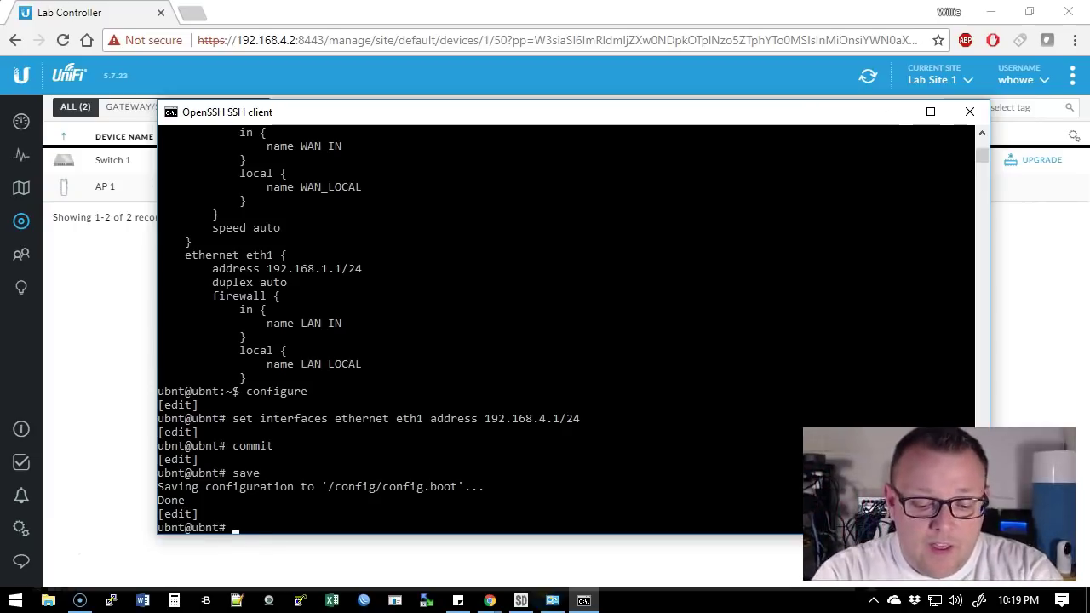
- Exit configuration mode and page through 'show configuration' to confirm eth1 is 192.168.4.1/24
{"action": "type", "text": "exit"}
{"action": "key", "text": "Return"}
{"action": "type", "text": "show con"}
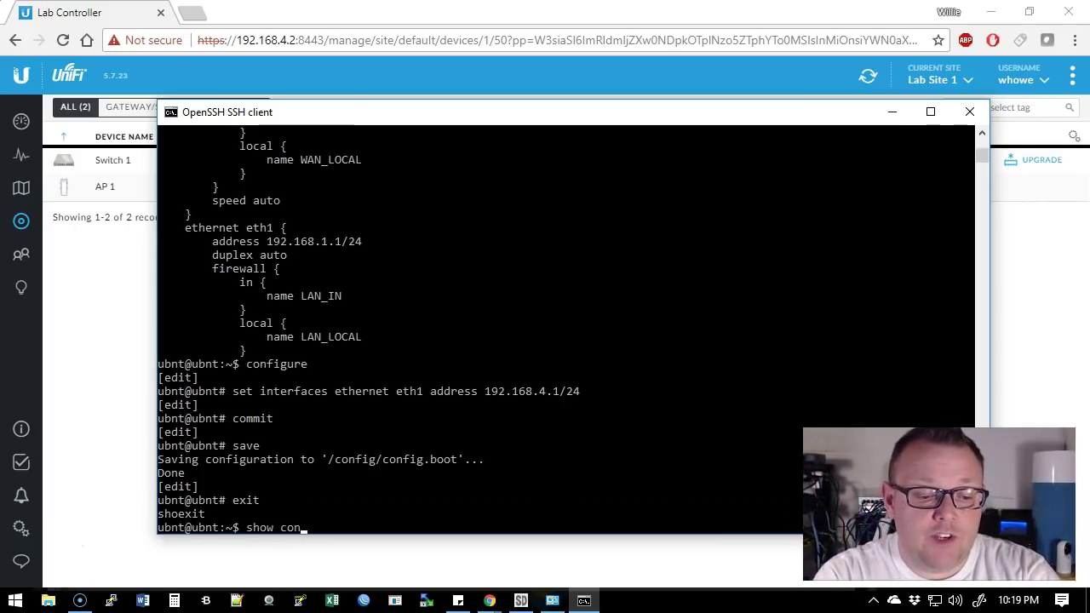
{"action": "type", "text": "figuration"}
{"action": "key", "text": "Return"}
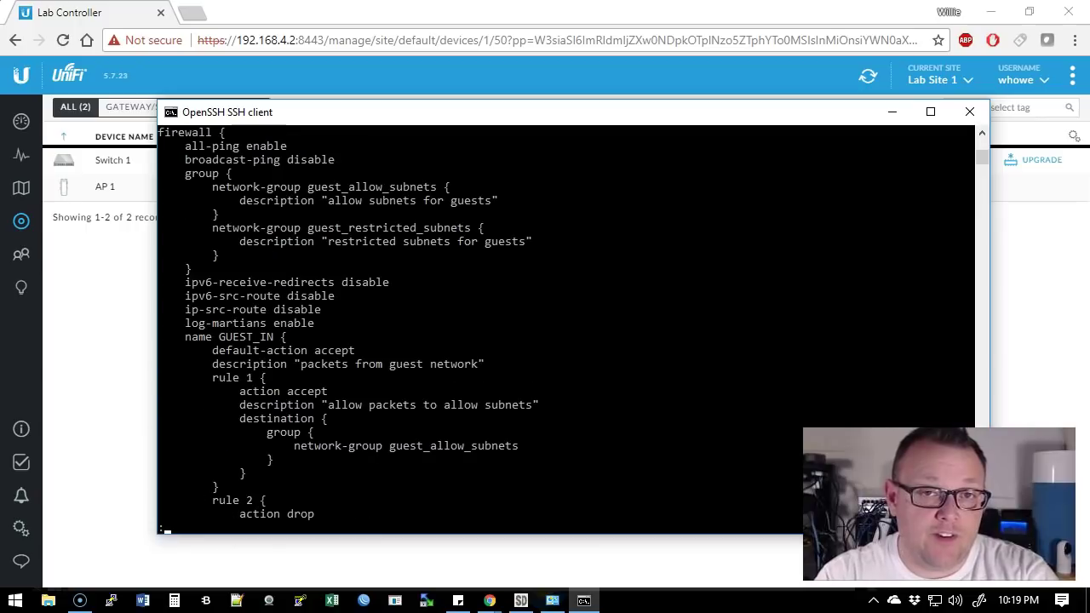
{"action": "key", "text": "space"}
{"action": "key", "text": "space"}
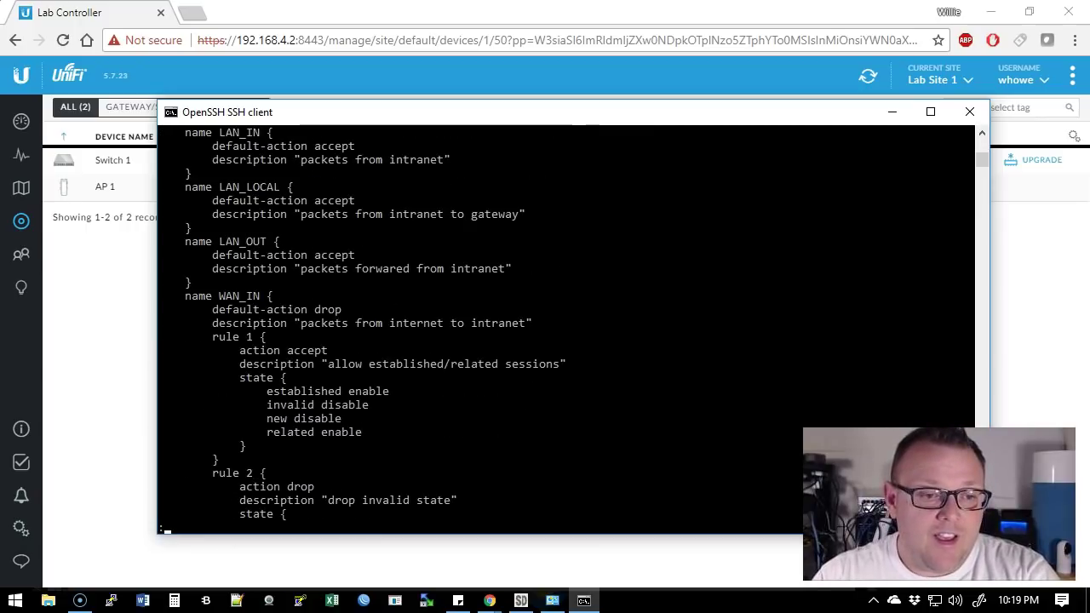
{"action": "key", "text": "space"}
{"action": "key", "text": "space"}
{"action": "key", "text": "space"}
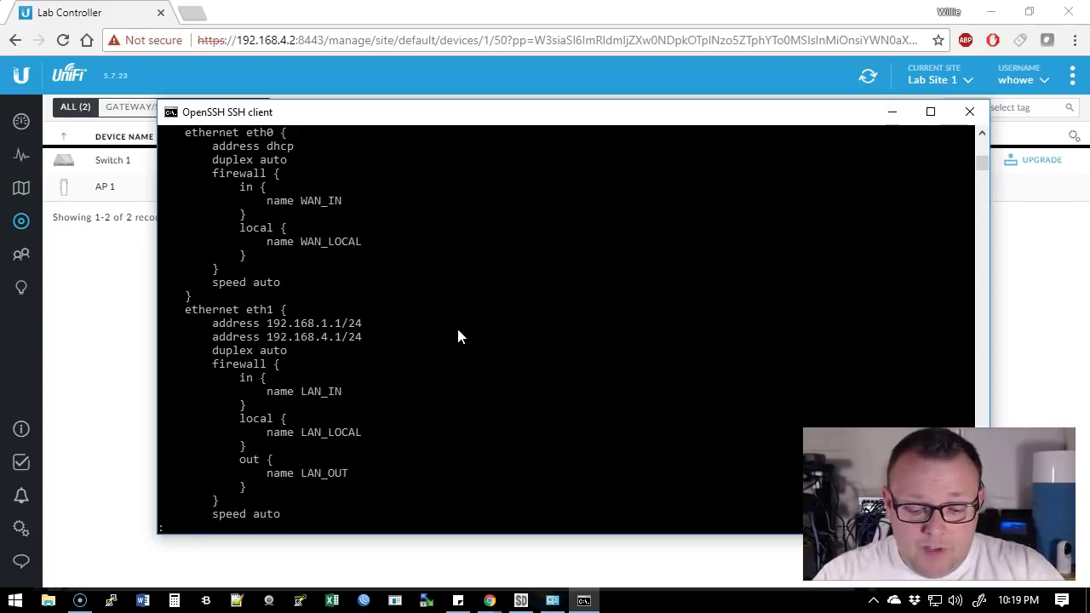
{"action": "key", "text": "space"}
{"action": "key", "text": "space"}
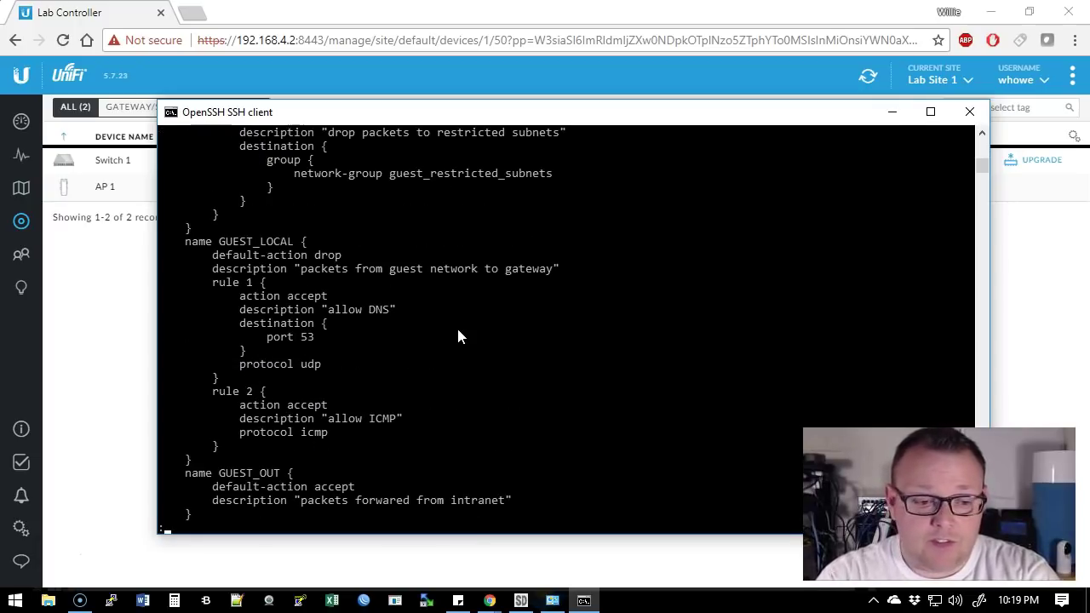
{"action": "key", "text": "q"}
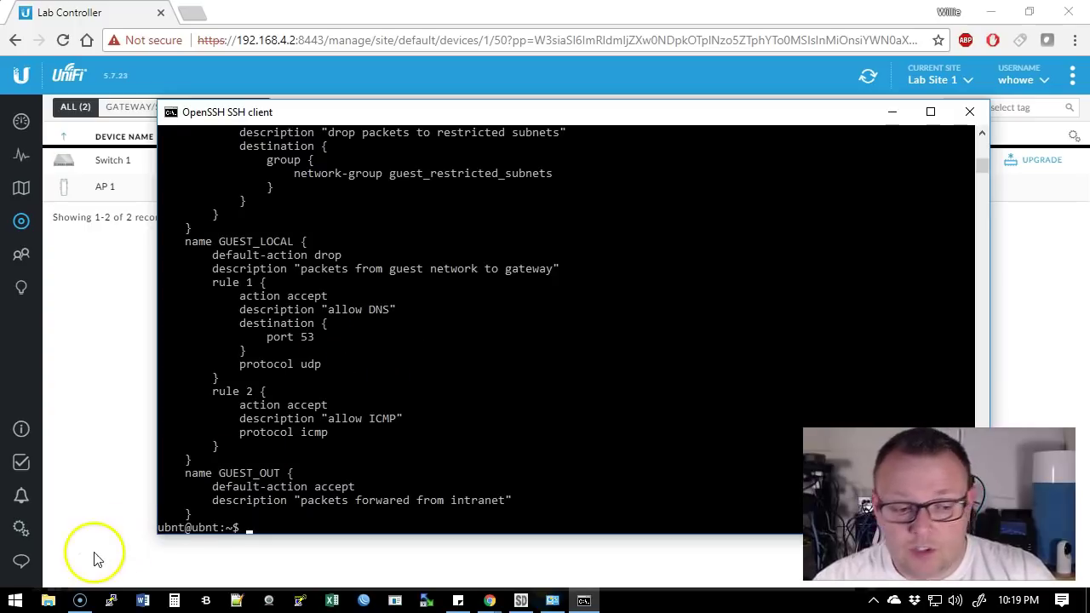
- Ping 192.168.4.2 from the gateway and confirm 0% packet loss
{"action": "left_click", "coordinate": [385, 460]}
{"action": "key", "text": "Escape"}
{"action": "type", "text": "ping 192.168.4.2"}
{"action": "key", "text": "Return"}
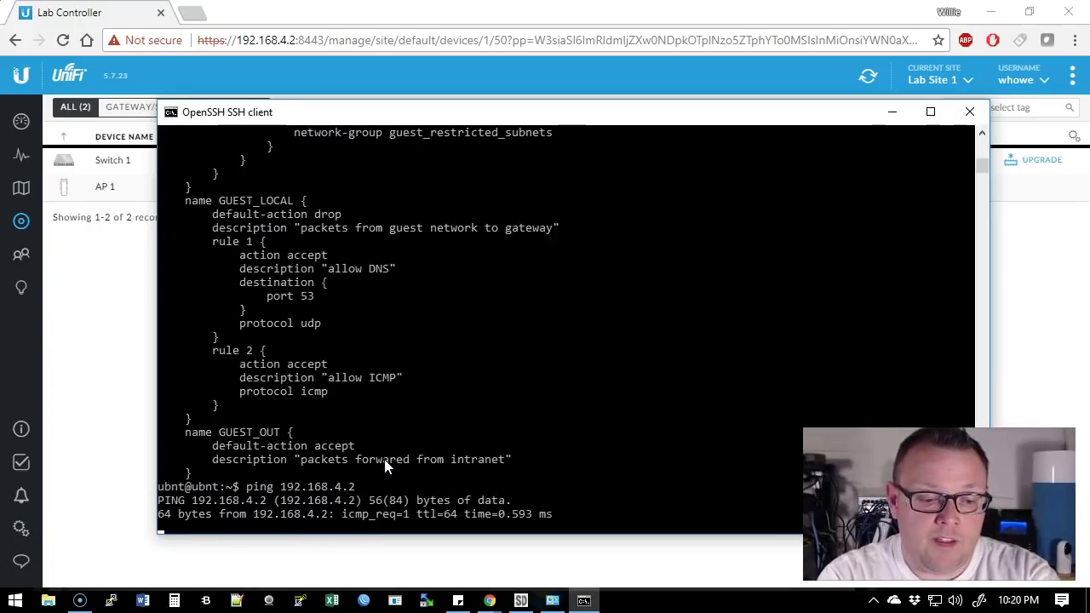
{"action": "key", "text": "ctrl+c"}
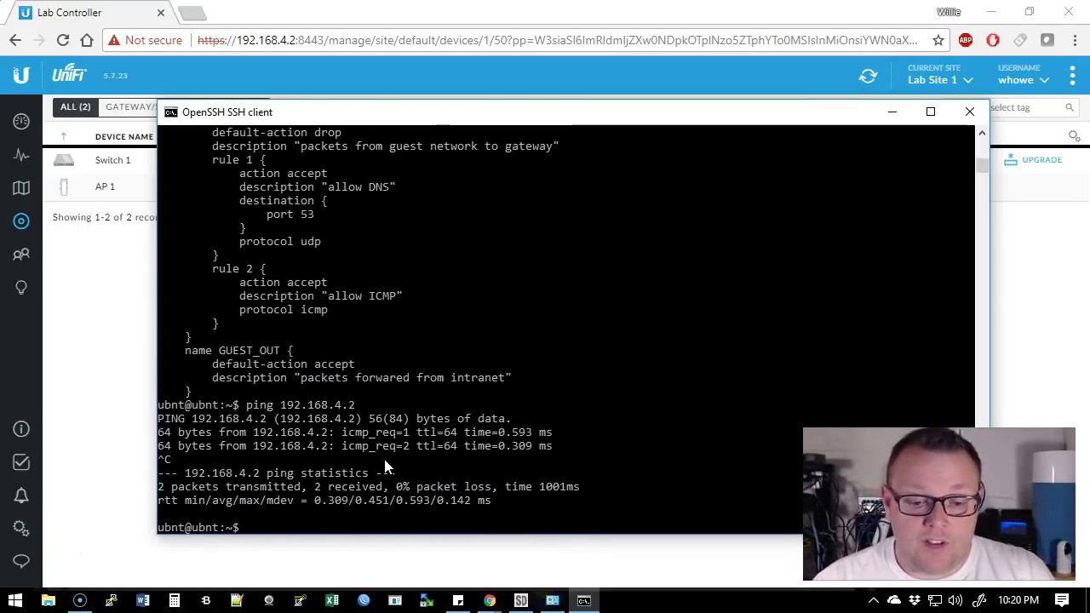
{"action": "left_click", "coordinate": [552, 601]}
- Switch the Ethernet adapter's IPv4 to a manual address 192.168.4.50 with mask 255.255.255.0
{"action": "right_click", "coordinate": [592, 217]}
{"action": "left_click", "coordinate": [585, 360]}
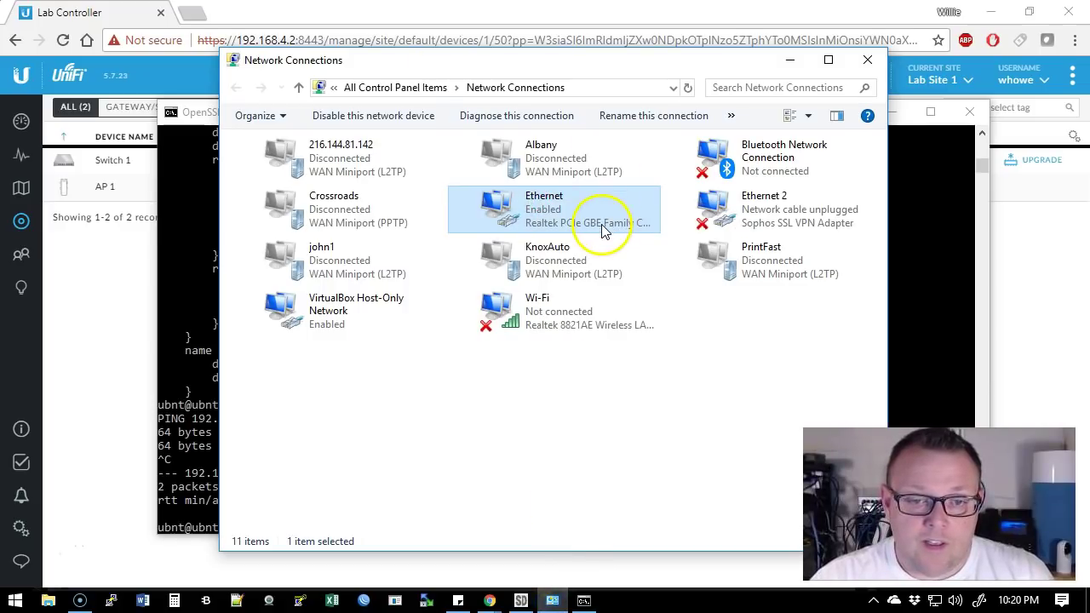
{"action": "double_click", "coordinate": [372, 326]}
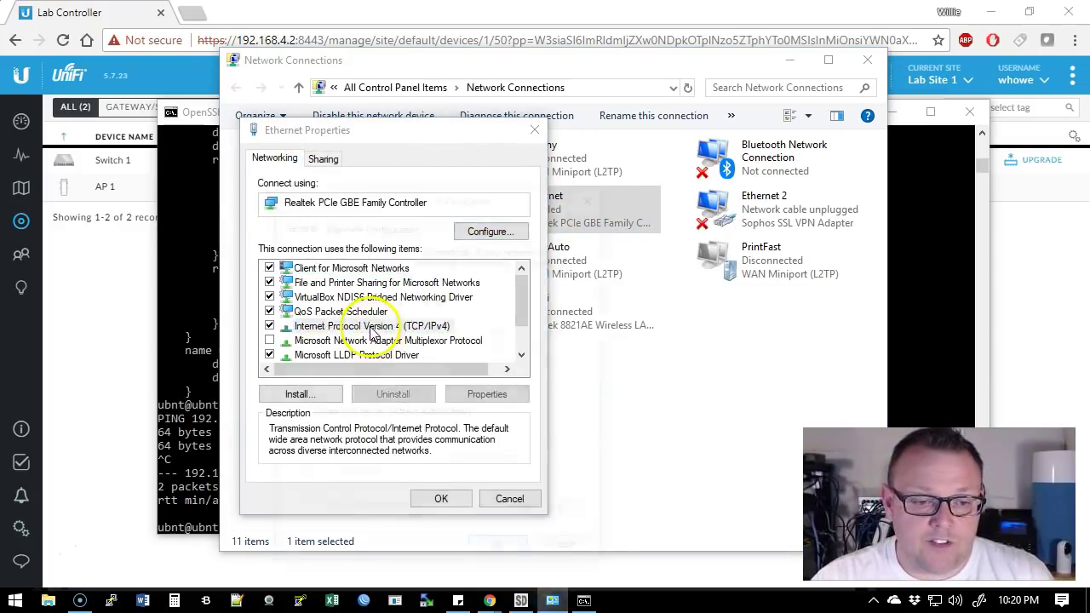
{"action": "left_click", "coordinate": [300, 318]}
{"action": "left_click", "coordinate": [473, 339]}
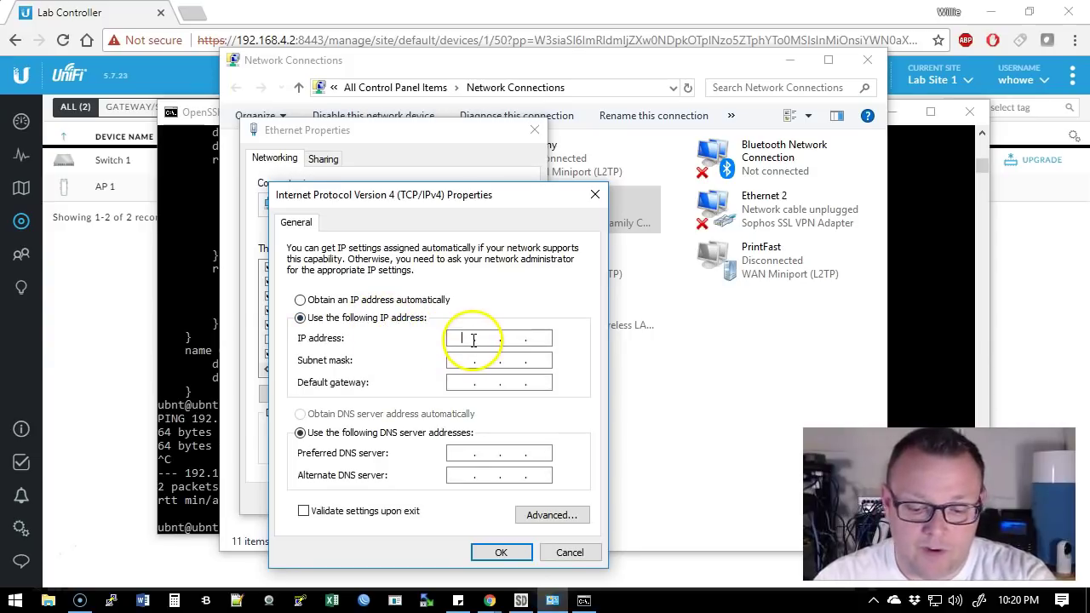
{"action": "type", "text": "192 . 168 . 4 . 50"}
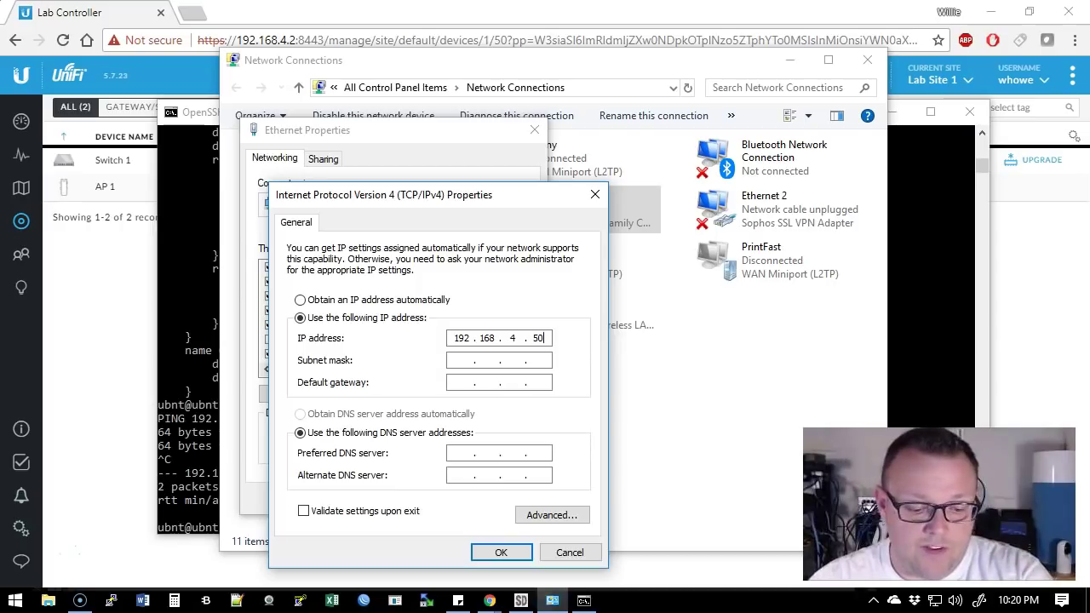
{"action": "key", "text": "Tab"}
{"action": "left_click", "coordinate": [501, 553]}
{"action": "left_click", "coordinate": [442, 498]}
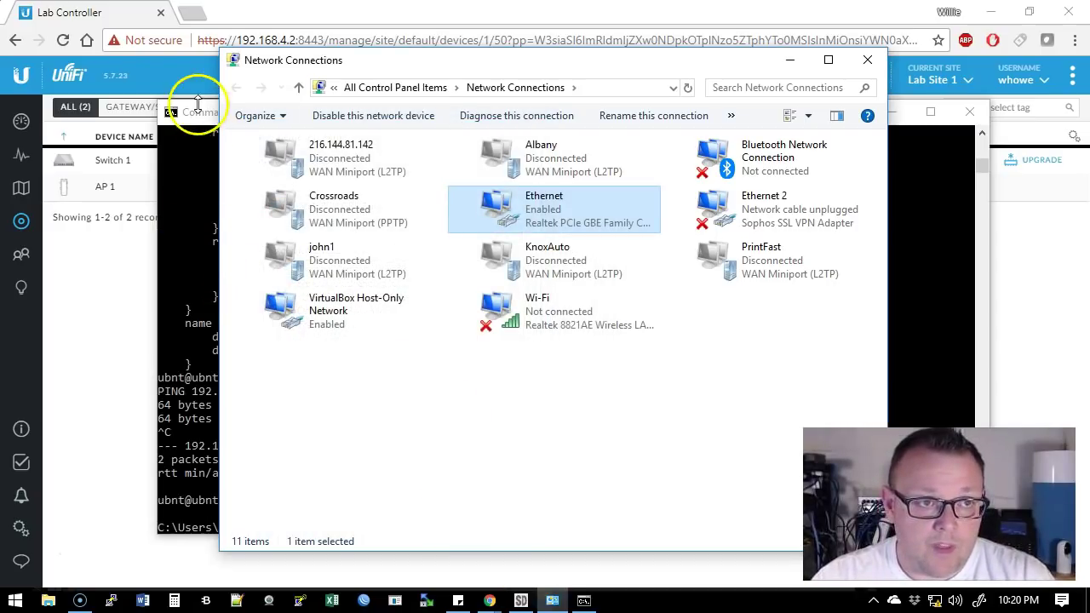
- In the UniFi controller, close the gateway's properties panel and adopt the Security Gateway 3P
{"action": "left_click", "coordinate": [191, 114]}
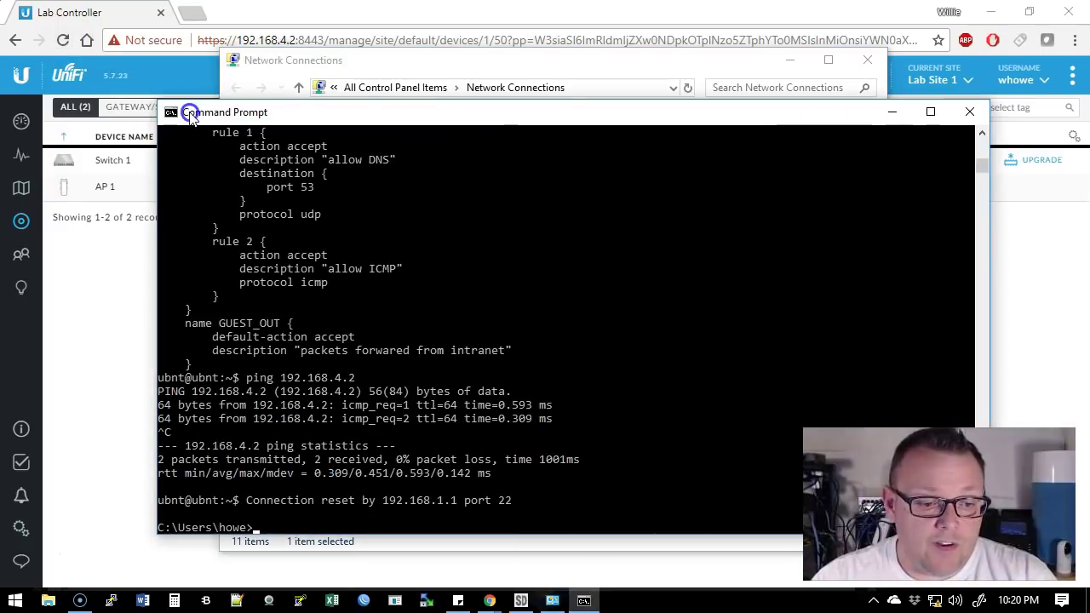
{"action": "left_click", "coordinate": [65, 43]}
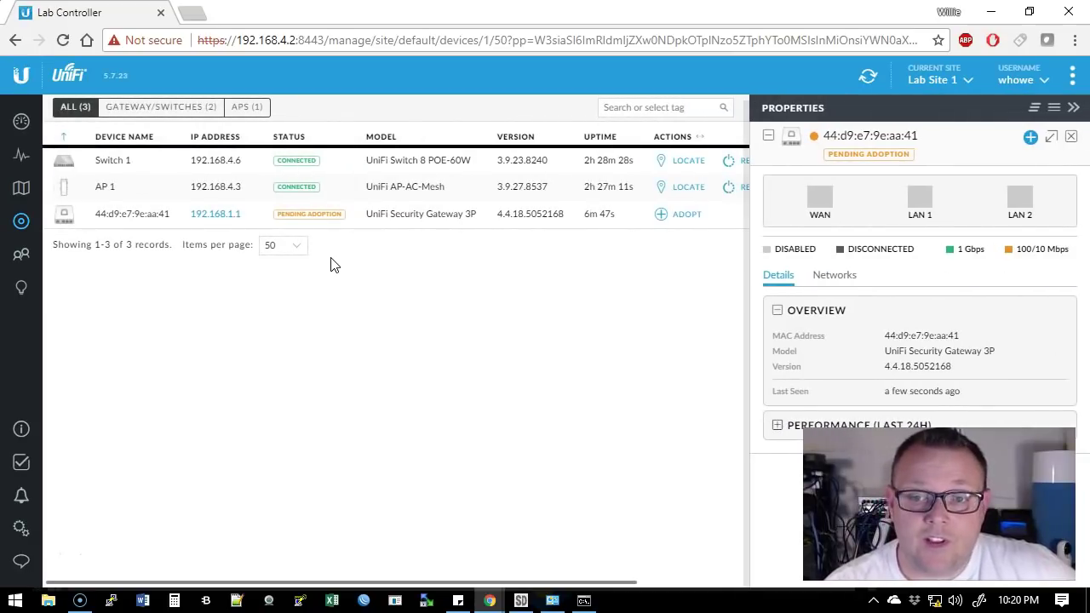
{"action": "left_click", "coordinate": [1072, 136]}
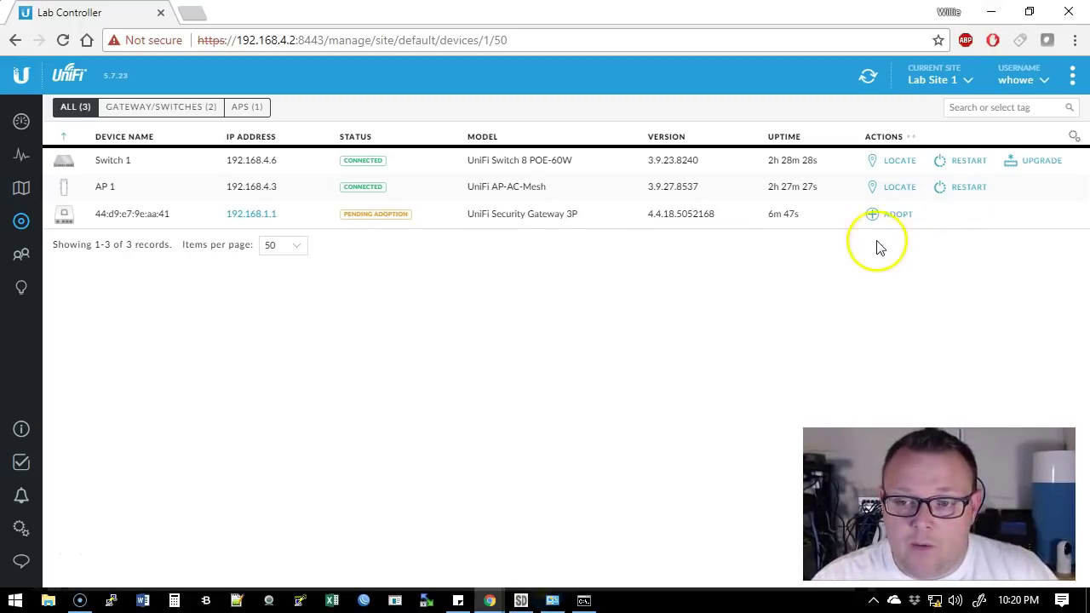
{"action": "left_click", "coordinate": [898, 214]}
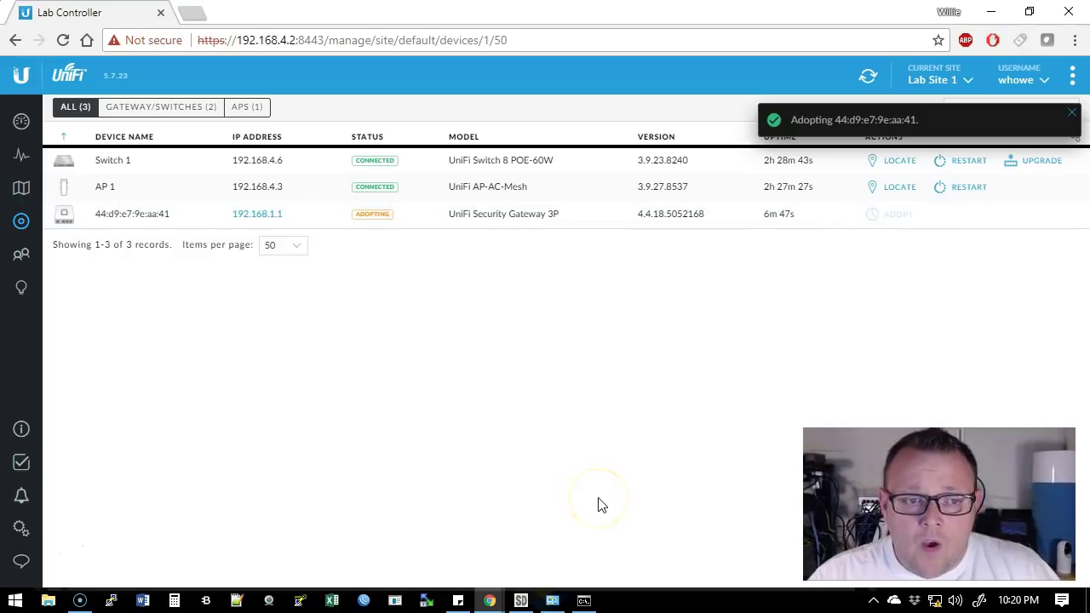
{"action": "left_click", "coordinate": [264, 219]}
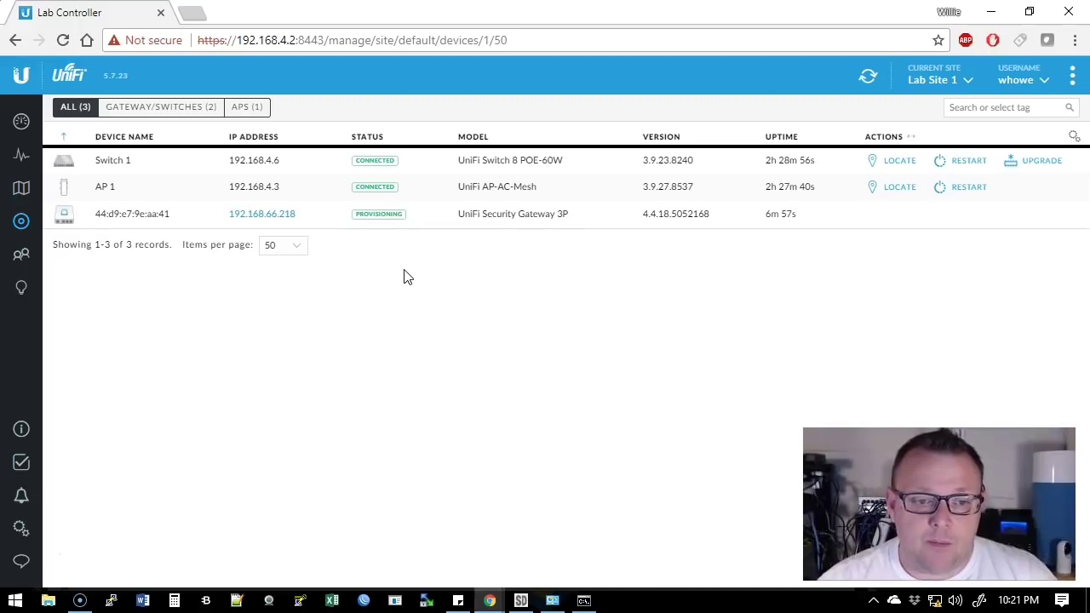
- Revert the Ethernet adapter's IPv4 to automatic IP and DNS, then close Network Connections
{"action": "left_click", "coordinate": [551, 601]}
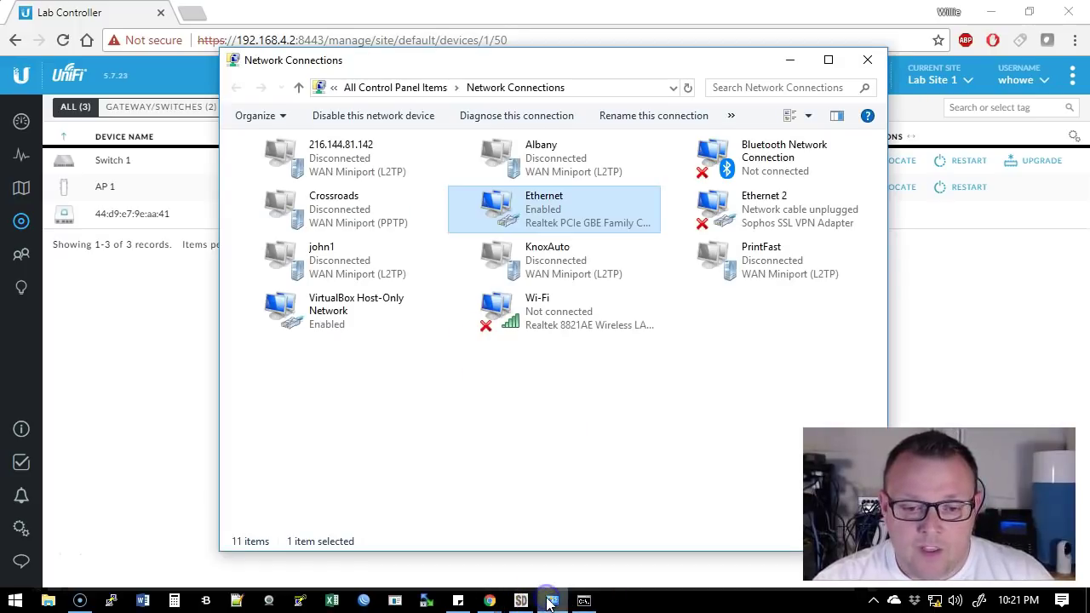
{"action": "right_click", "coordinate": [528, 215]}
{"action": "left_click", "coordinate": [569, 378]}
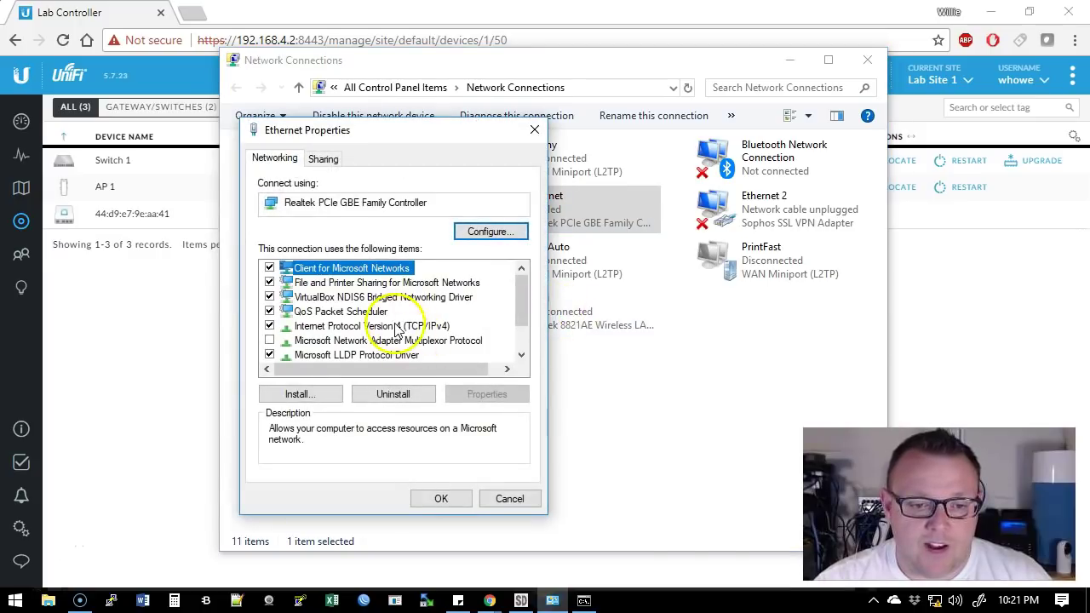
{"action": "double_click", "coordinate": [396, 327]}
{"action": "left_click", "coordinate": [375, 300]}
{"action": "left_click", "coordinate": [400, 416]}
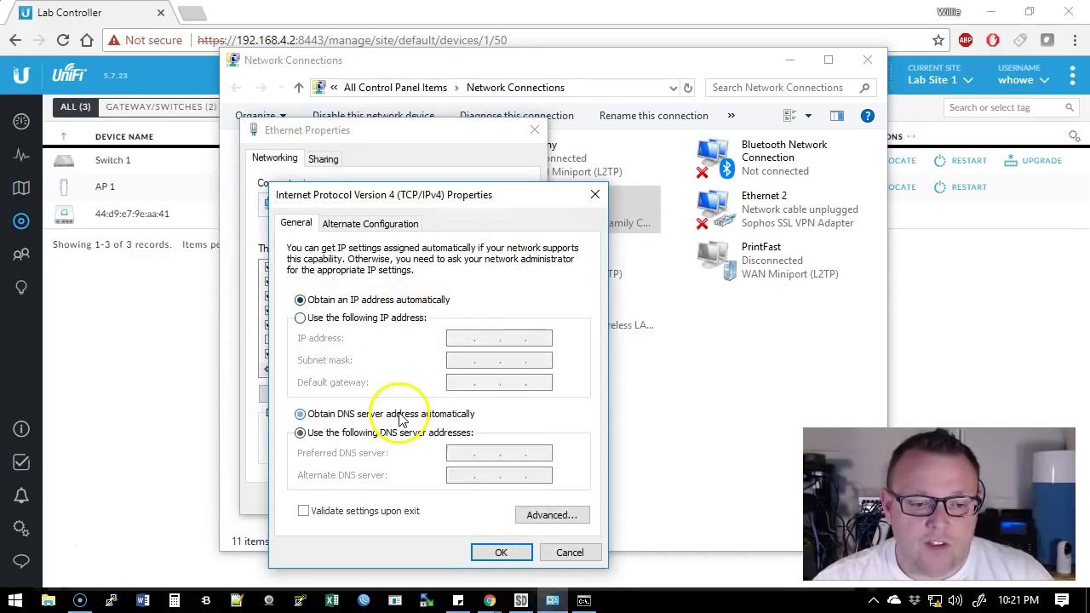
{"action": "left_click", "coordinate": [501, 553]}
{"action": "left_click", "coordinate": [444, 498]}
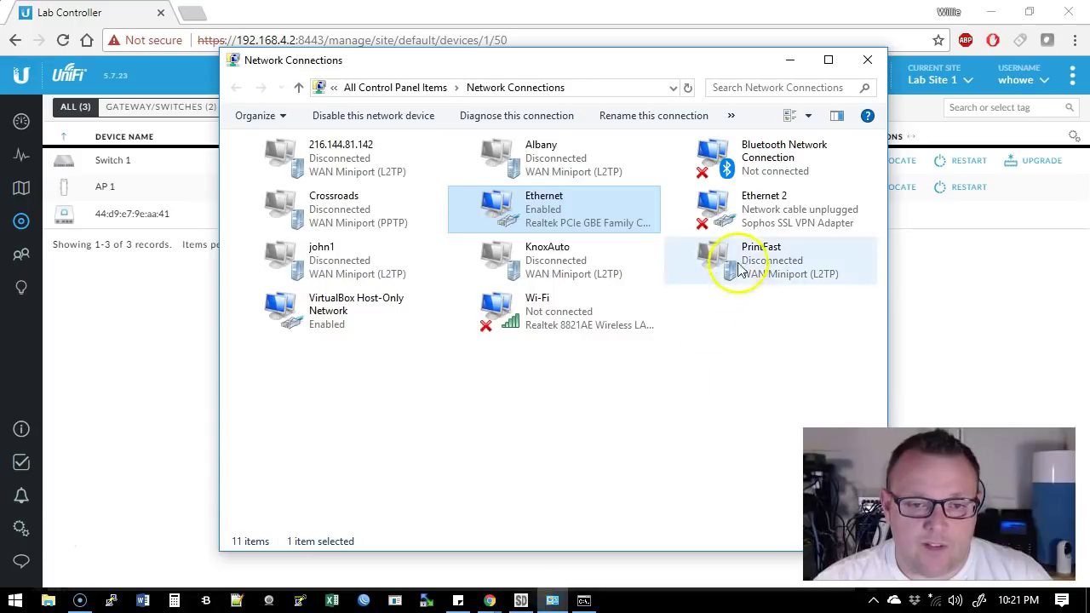
{"action": "left_click", "coordinate": [867, 62]}
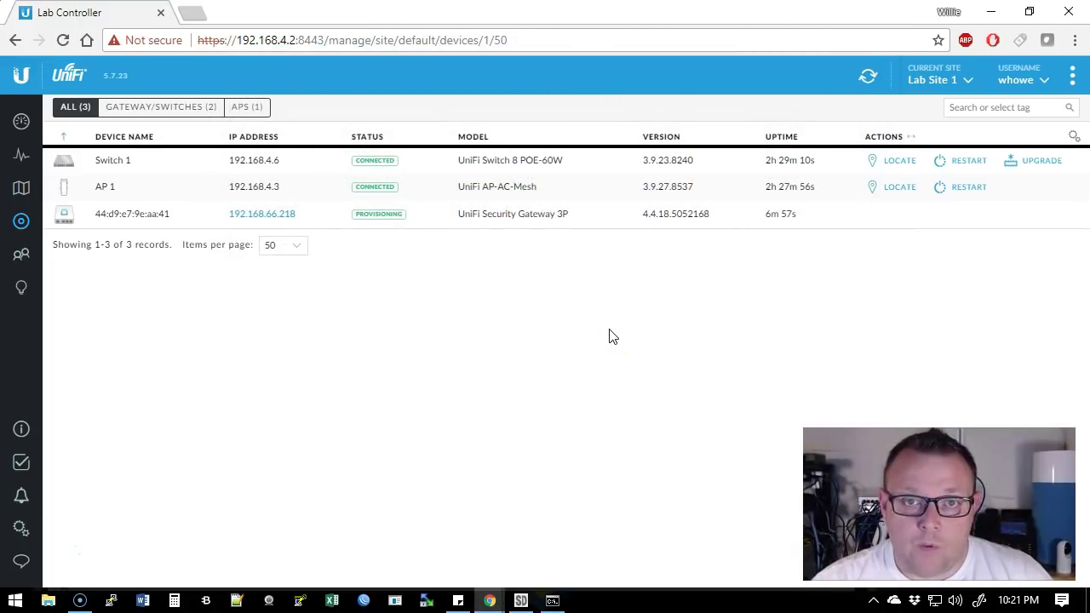
- Scroll the ipconfig output to the Ethernet adapter, showing 192.168.4.7 with gateway 192.168.4.1
{"action": "left_click", "coordinate": [597, 302]}
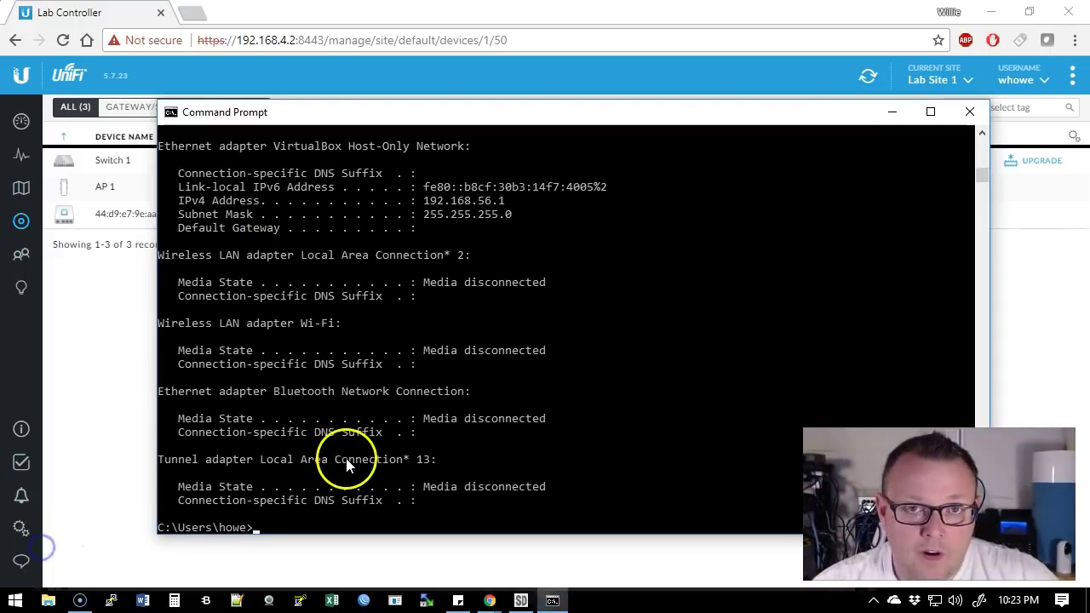
{"action": "scroll", "coordinate": [369, 456], "scroll_direction": "up", "scroll_amount": 2}
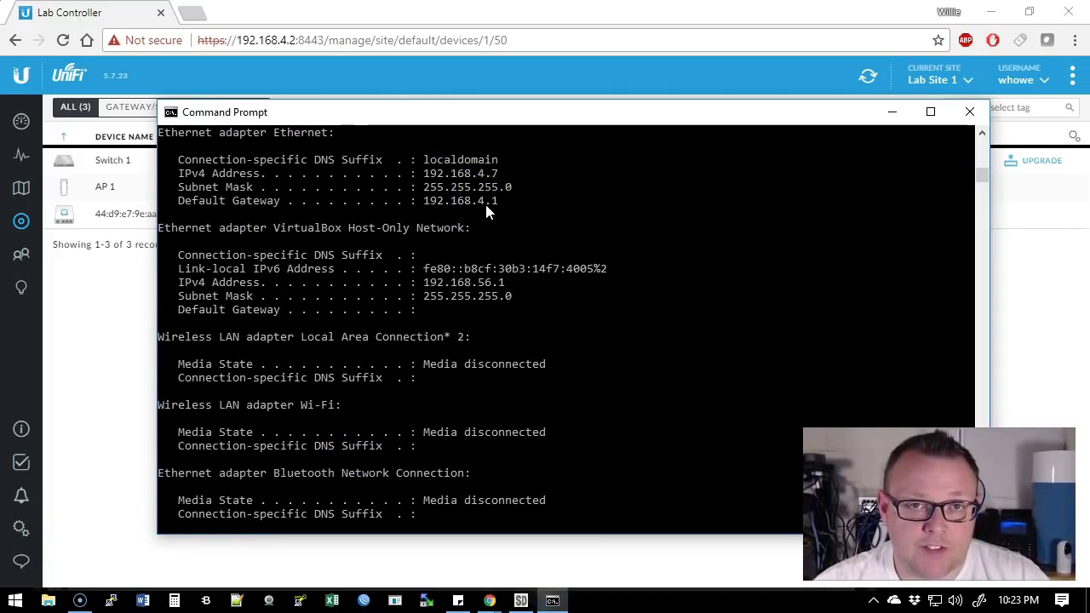
- Reload the devices list and save the alias 'USG' in the Security Gateway 3P's Config settings
{"action": "left_click", "coordinate": [118, 322]}
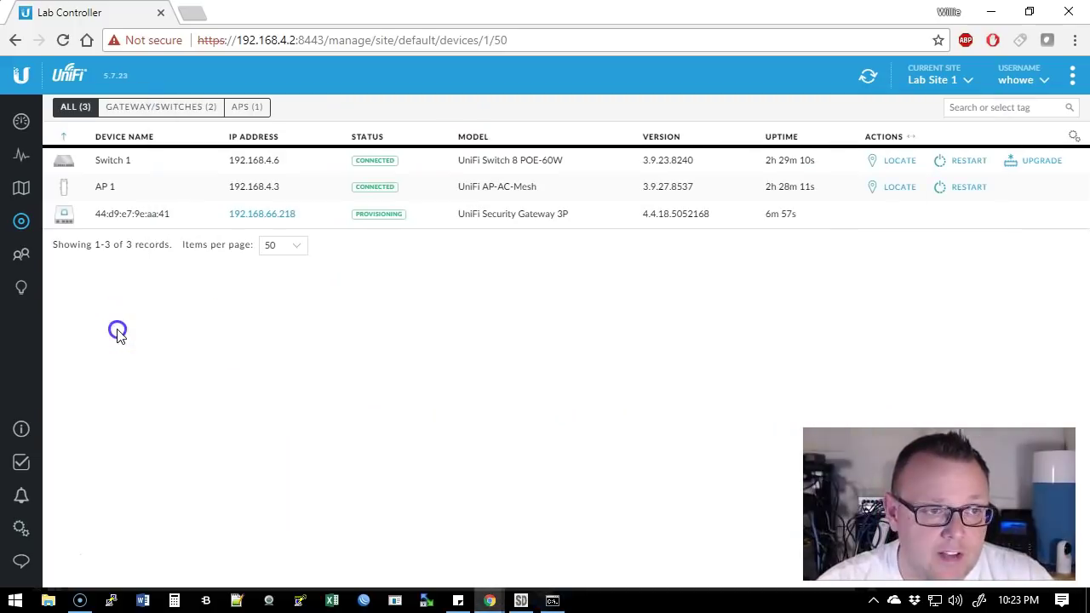
{"action": "left_click", "coordinate": [62, 40]}
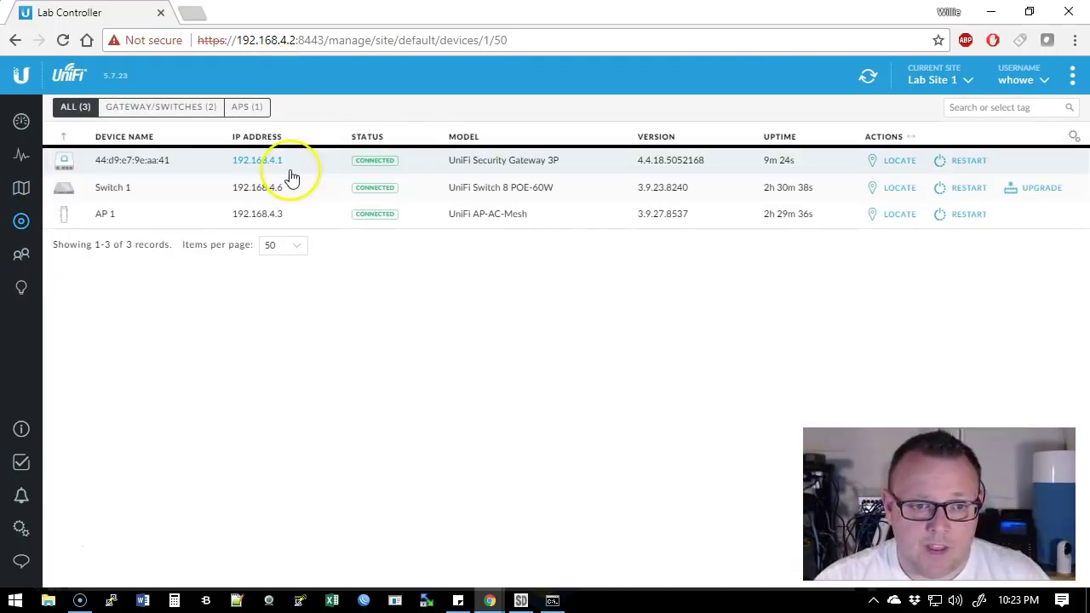
{"action": "left_click", "coordinate": [141, 162]}
{"action": "left_click", "coordinate": [890, 274]}
{"action": "left_click", "coordinate": [805, 393]}
{"action": "type", "text": "USG"}
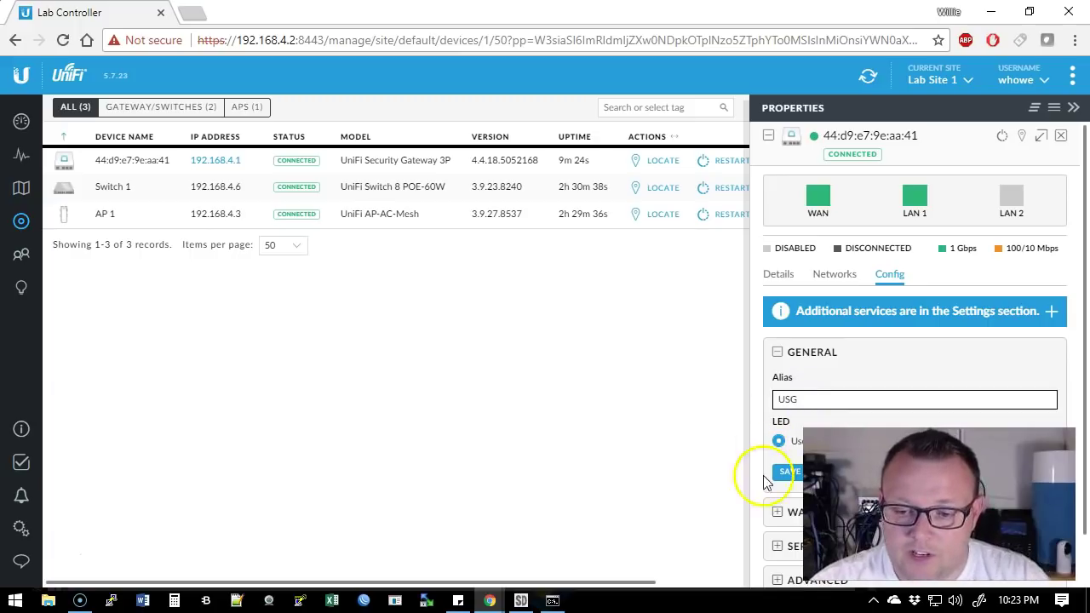
{"action": "left_click", "coordinate": [788, 473]}
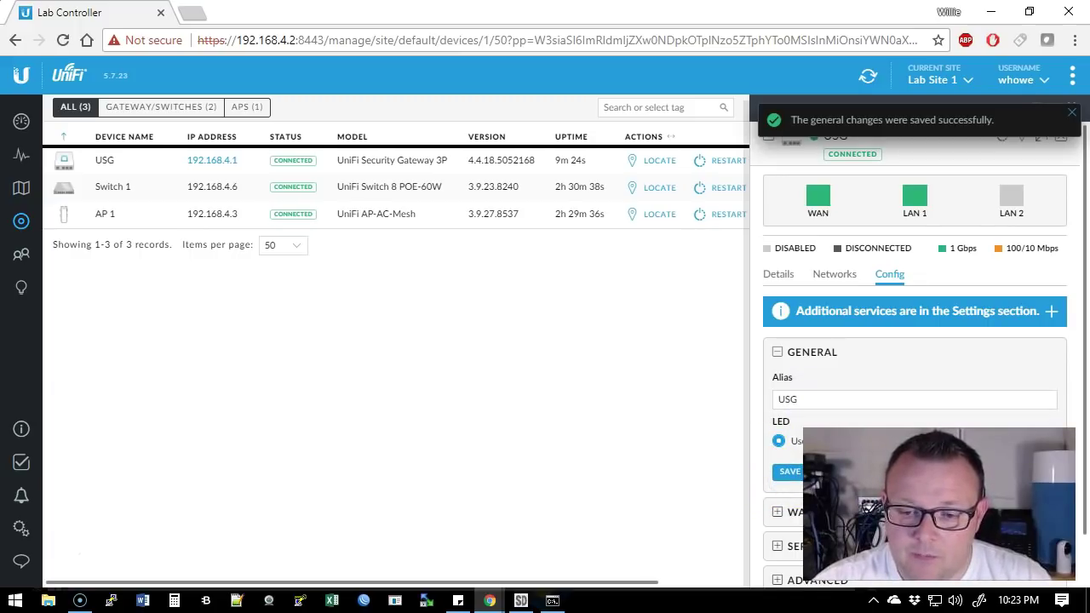